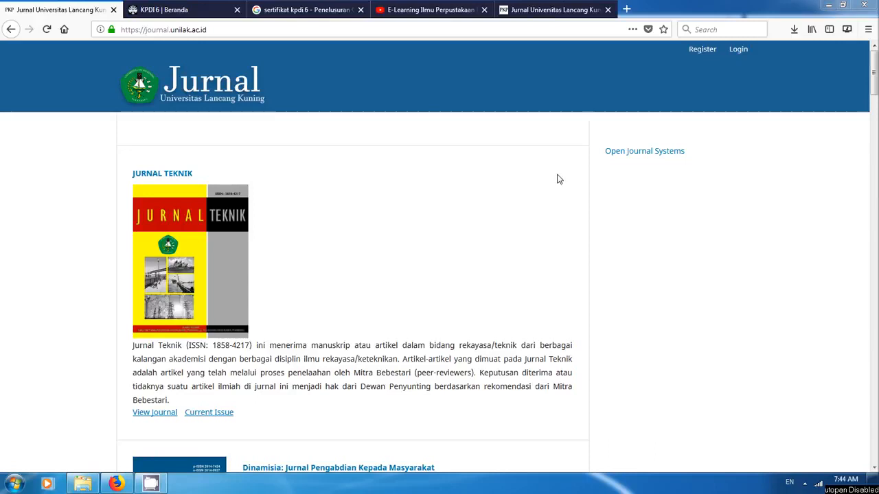
- Close all browser tabs except one Jurnal Universitas Lancang Kuning tab and dismiss the Windows performance notification
click(237, 13)
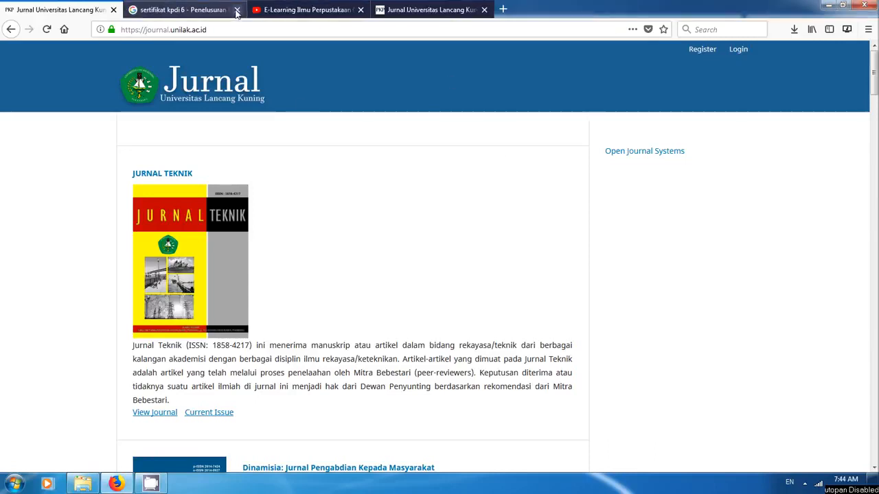
click(198, 9)
click(237, 9)
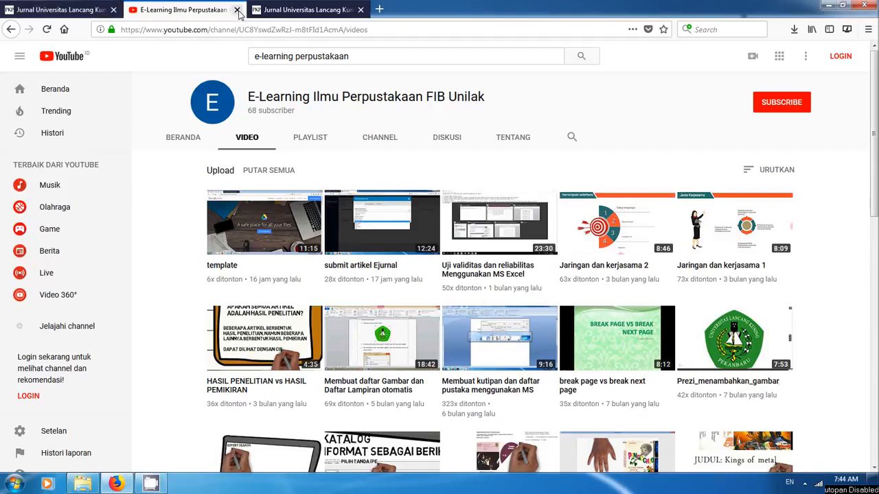
click(237, 9)
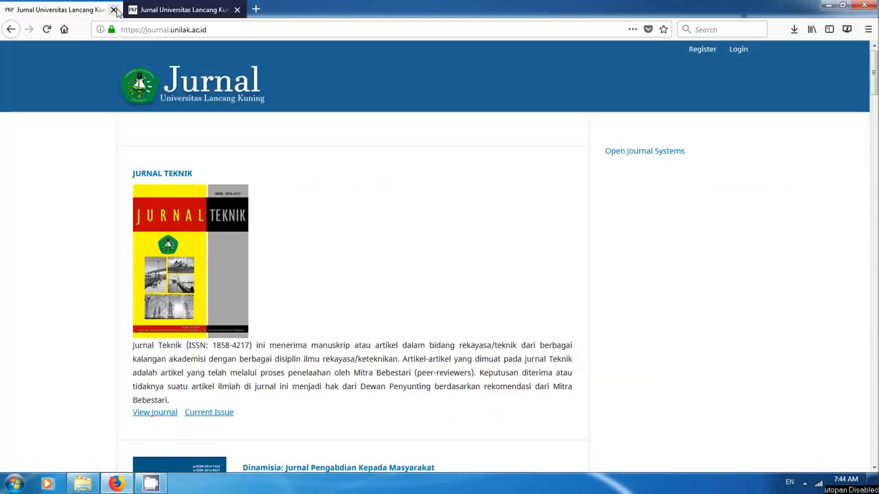
click(113, 10)
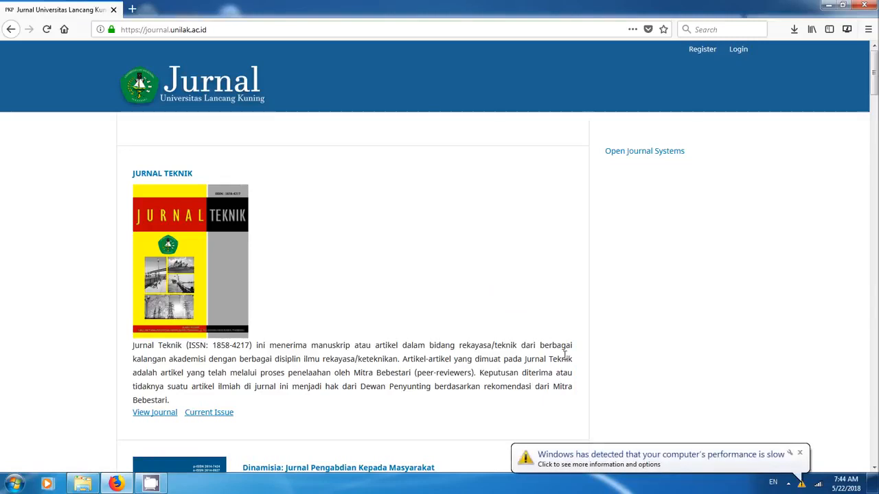
click(799, 453)
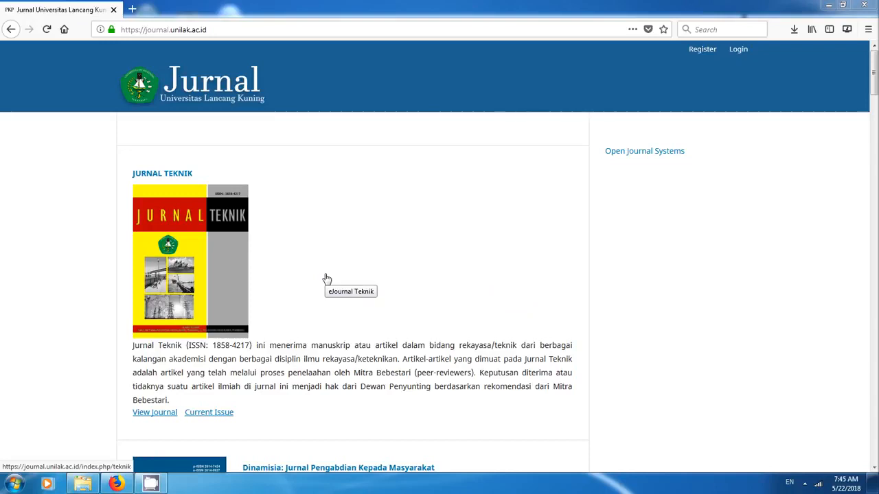
- Switch to Windows Explorer and preview the kosong PDF in the Documents library
click(83, 484)
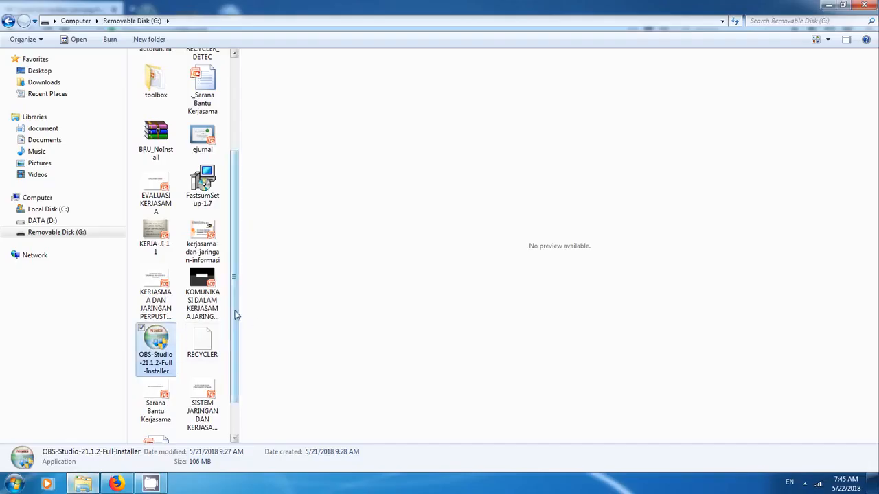
drag(234, 310, 236, 190)
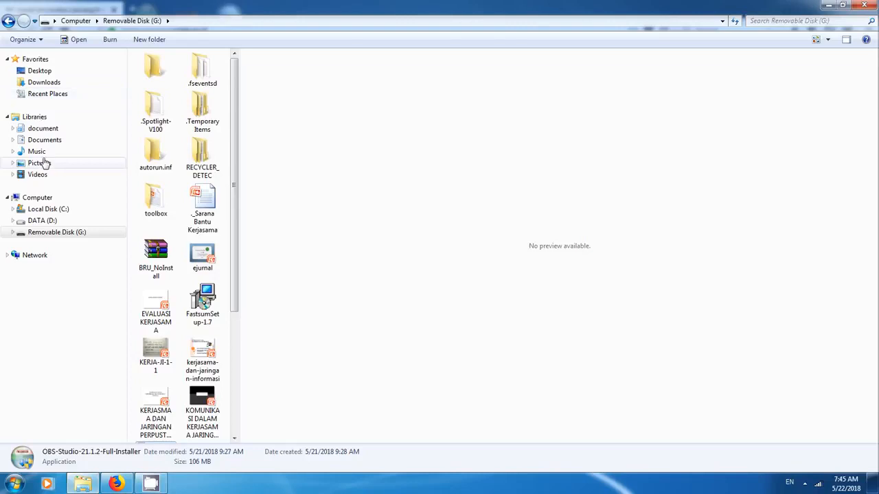
click(53, 139)
drag(234, 109, 230, 312)
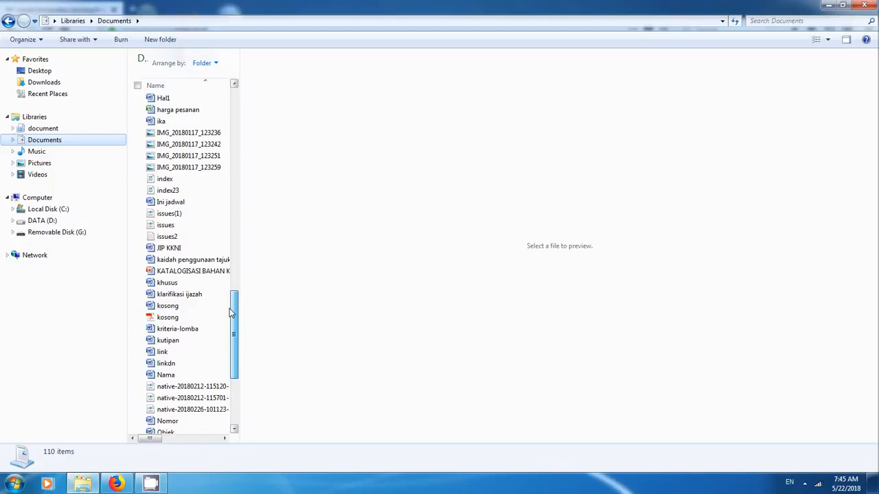
click(175, 316)
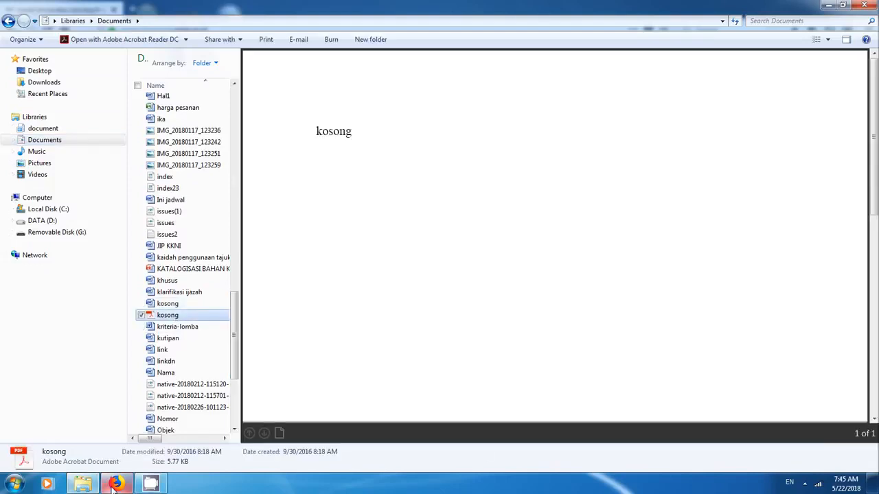
- Switch back to Firefox and open Jurnal Pustaka Budaya from the university's journal list
click(114, 485)
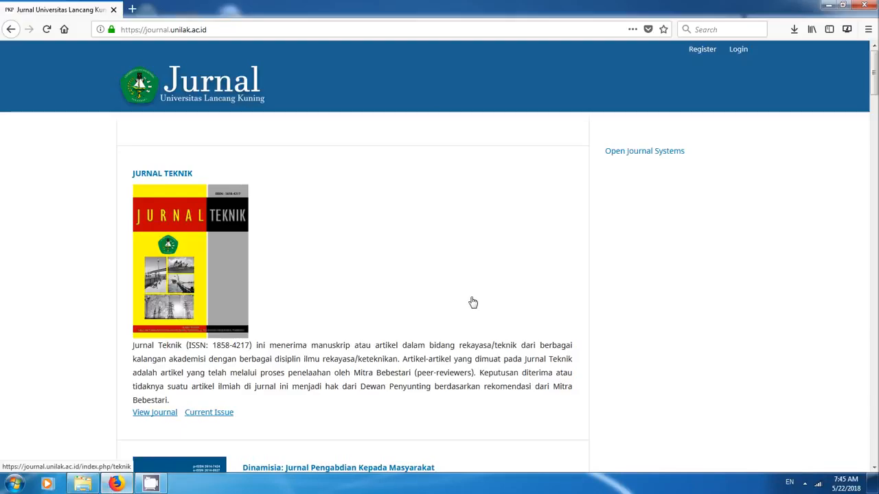
scroll(472, 302, down, 1)
scroll(472, 302, down, 5)
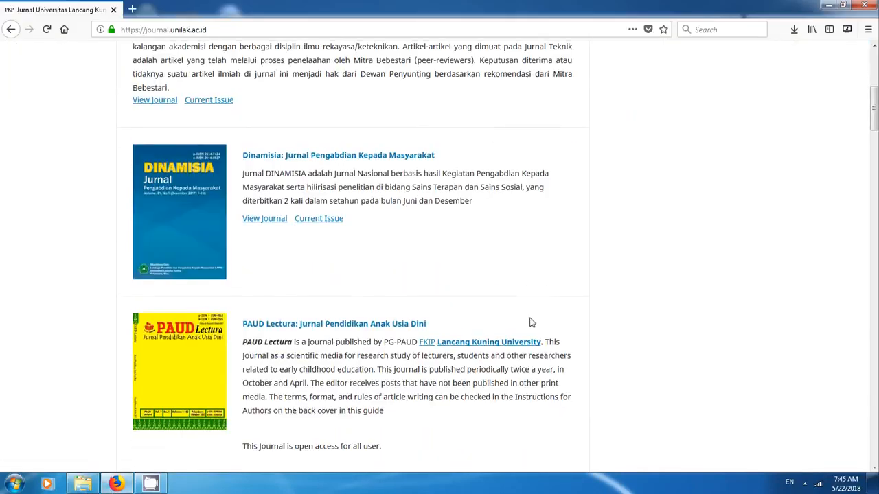
scroll(529, 320, up, 4)
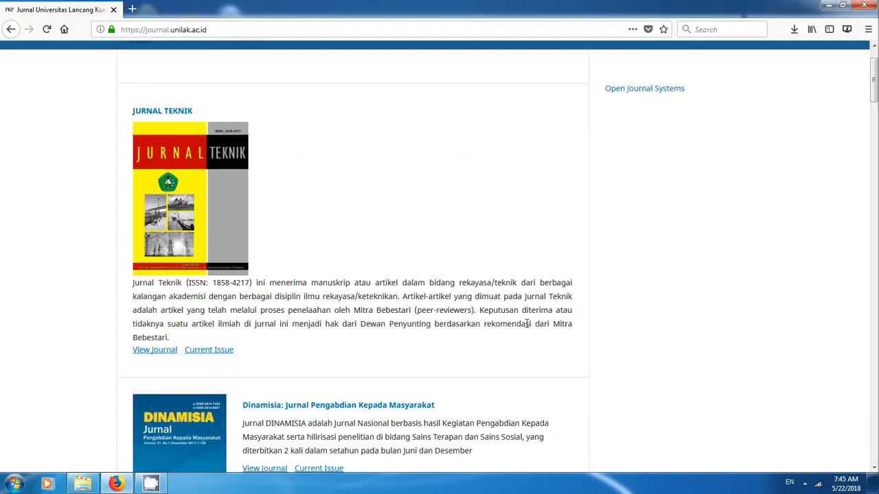
scroll(526, 277, down, 5)
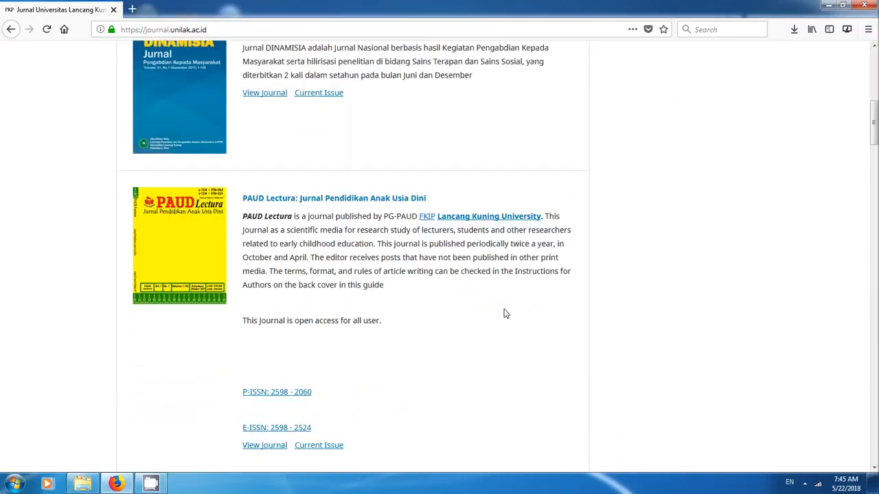
scroll(506, 323, down, 4)
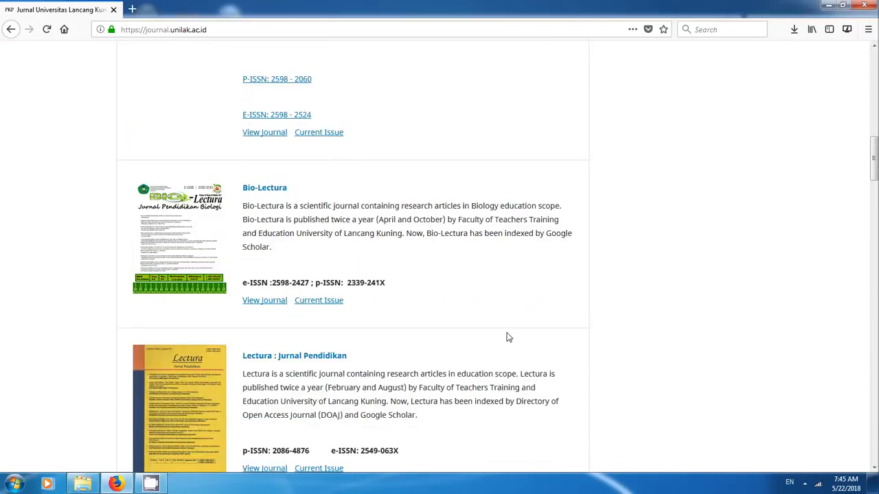
scroll(492, 327, down, 4)
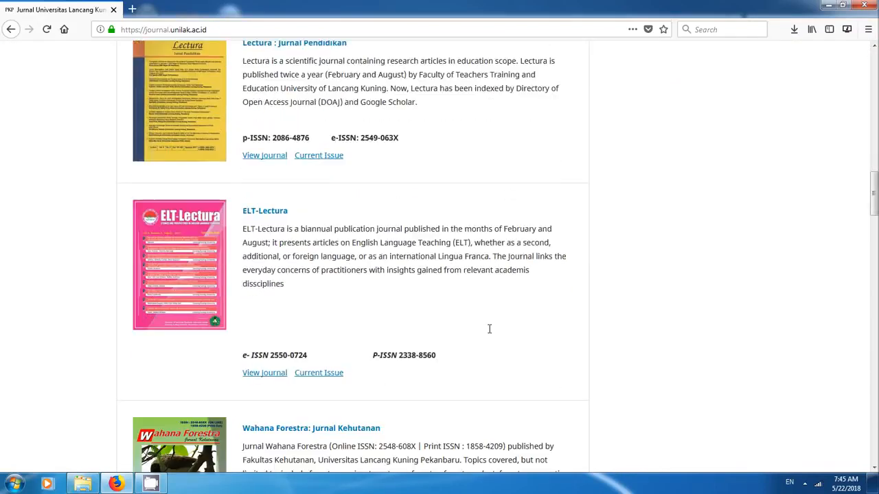
scroll(489, 330, down, 5)
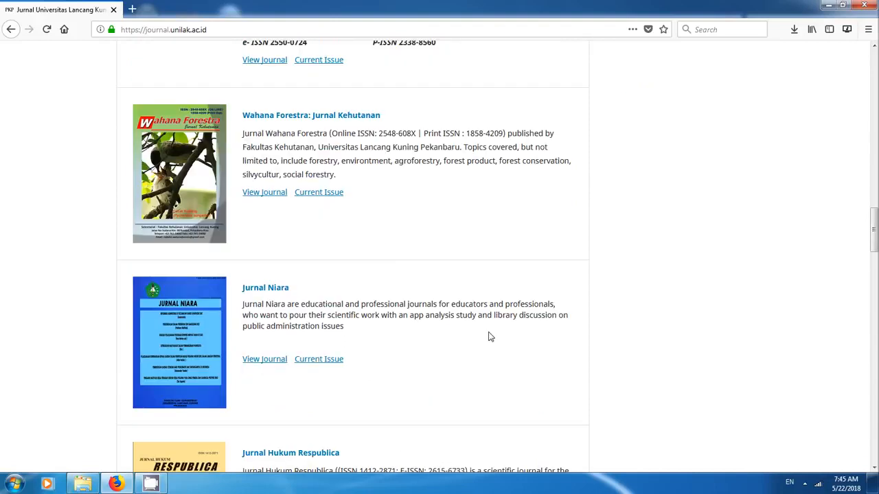
scroll(490, 336, down, 5)
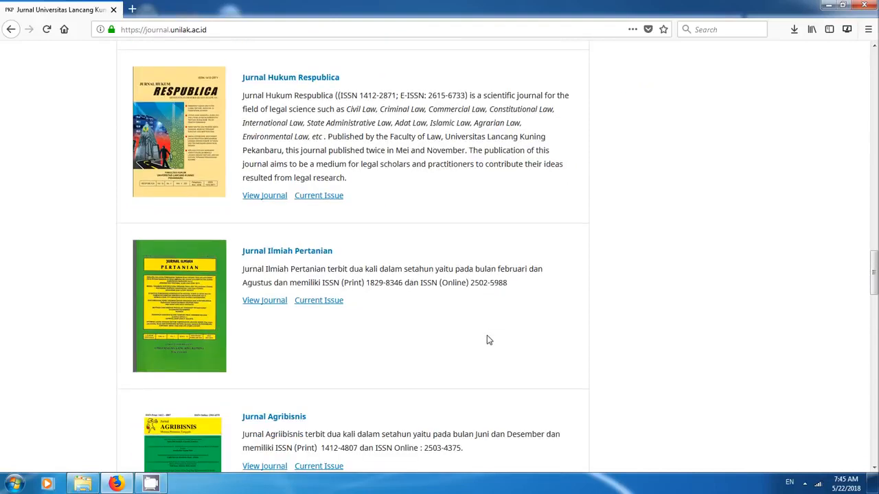
scroll(489, 338, down, 12)
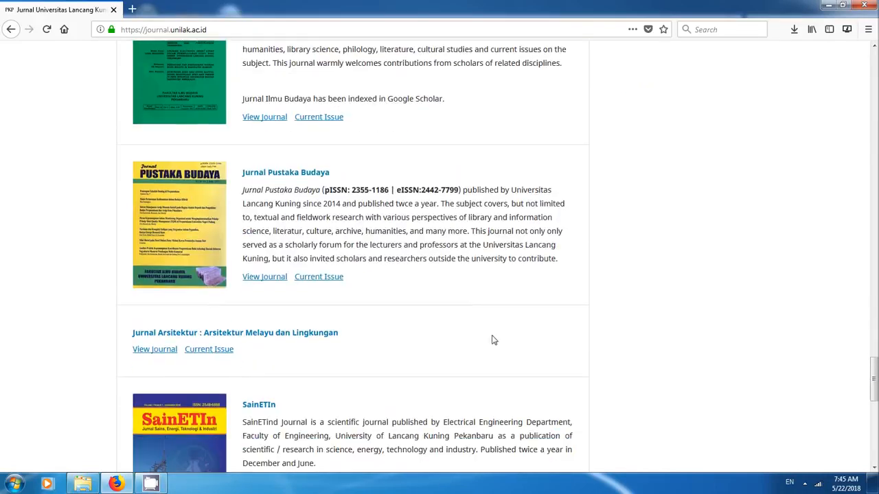
click(276, 177)
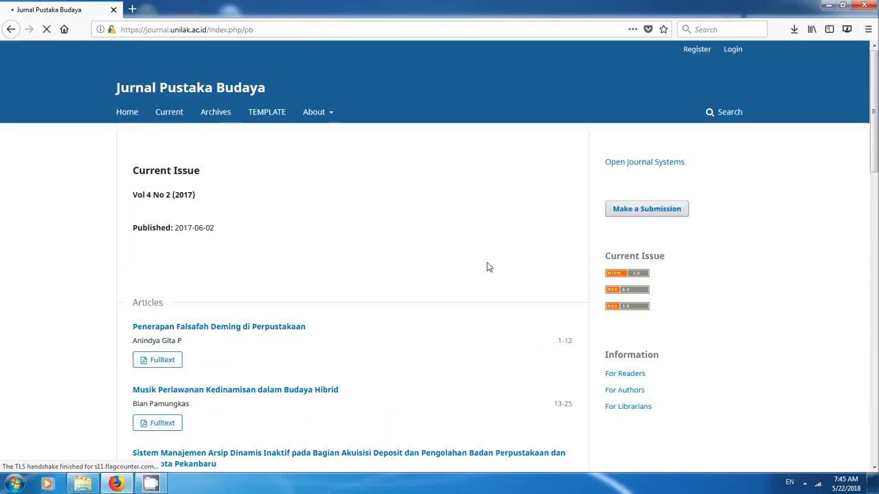
- Log in to Jurnal Pustaka Budaya with the prefilled account and Keep me logged in turned off
click(734, 54)
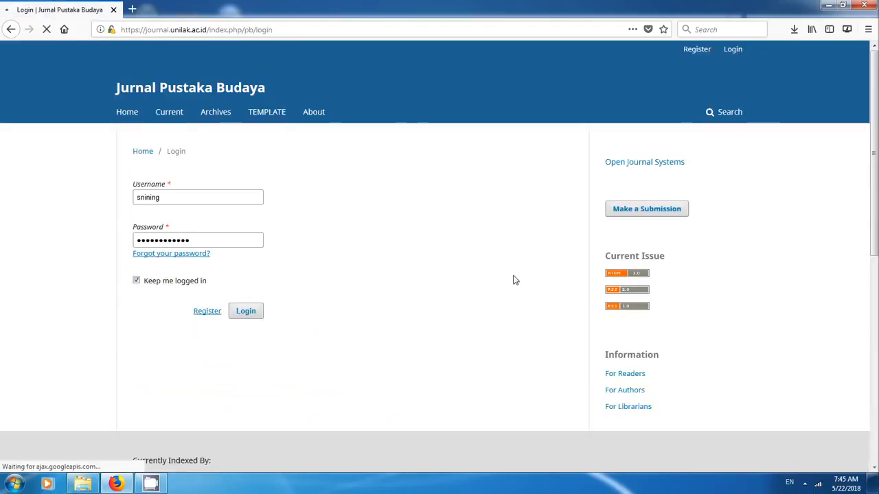
click(140, 280)
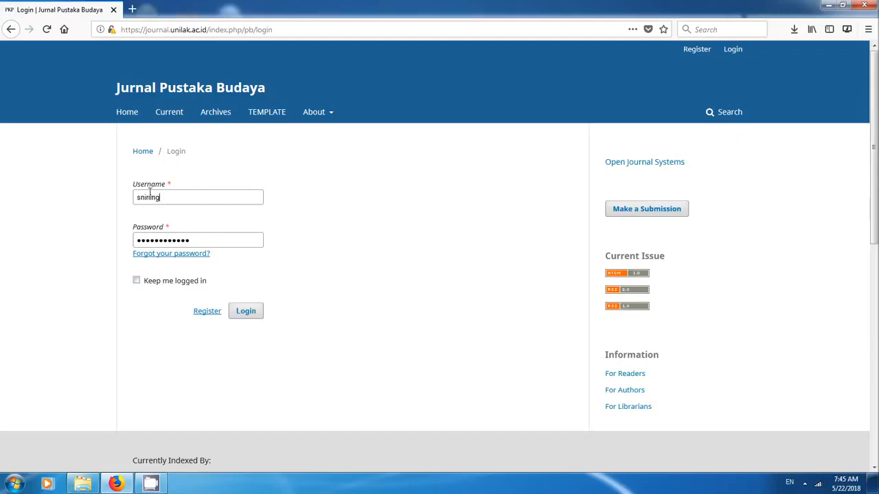
click(247, 312)
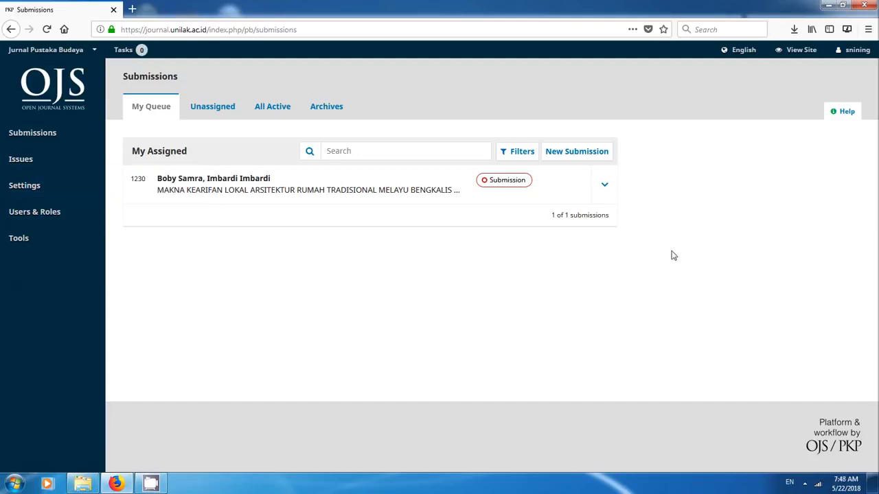
- Start a new issue under Future Issues with volume 20, number 01 and year 2000
mouse_move(21, 160)
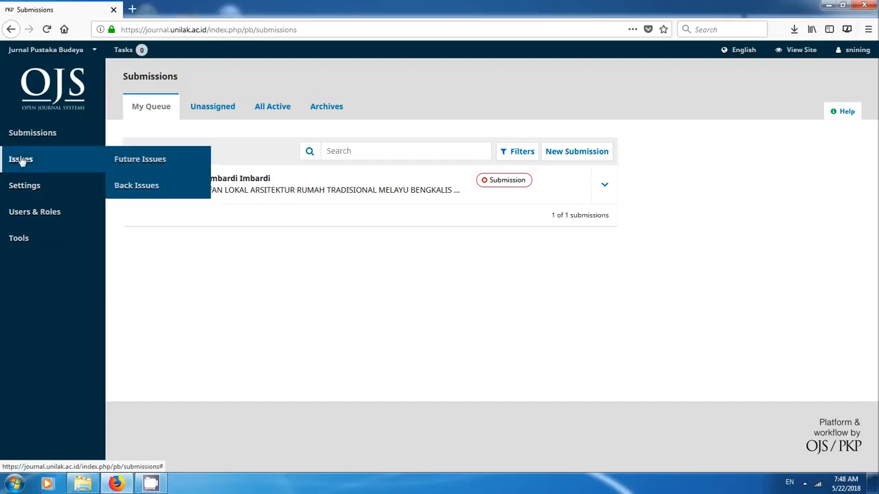
click(130, 160)
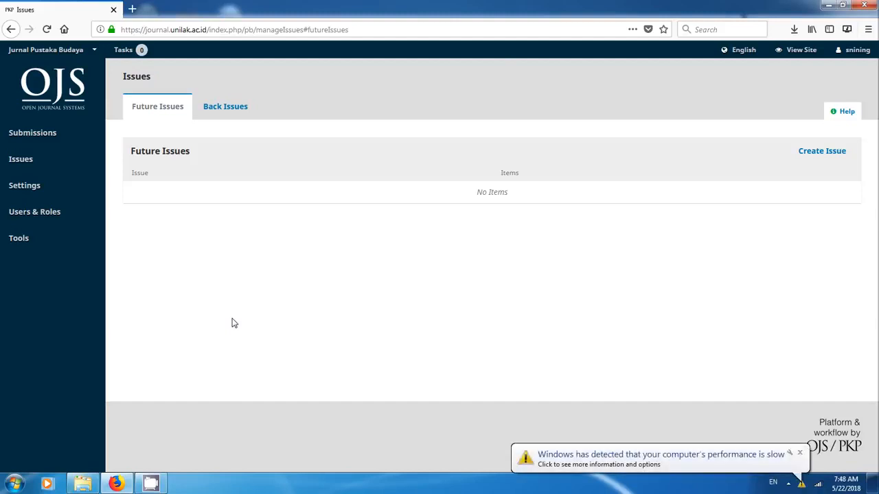
click(799, 454)
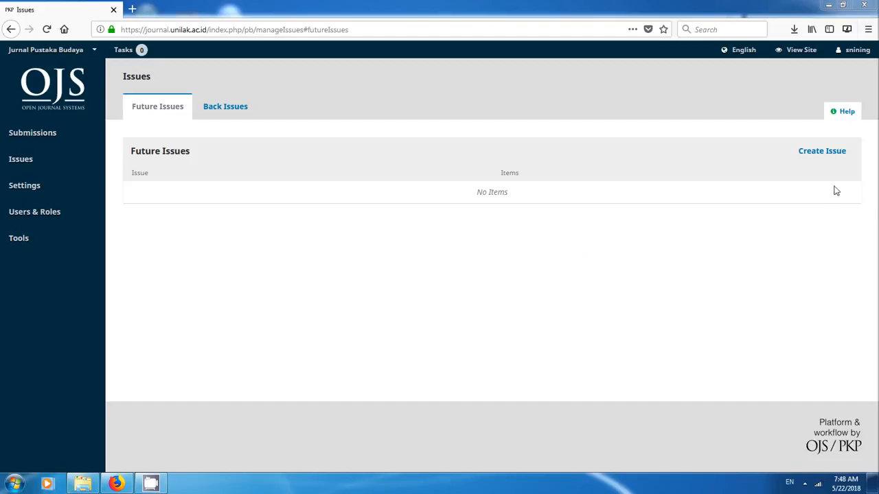
click(833, 158)
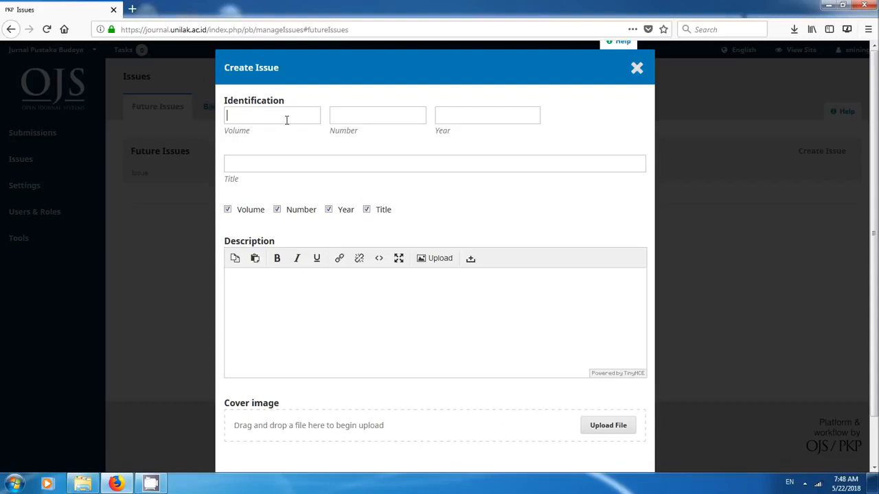
text(20)
key(Tab)
text(01)
key(Tab)
text(2)
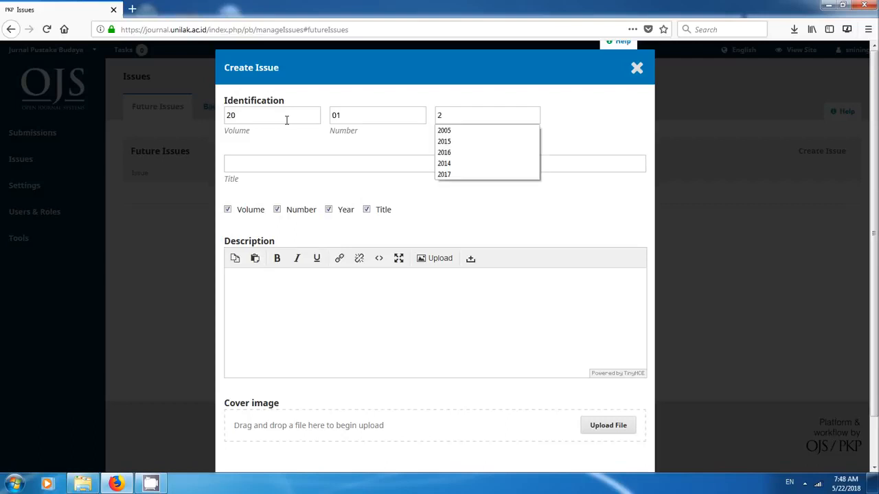
text(000)
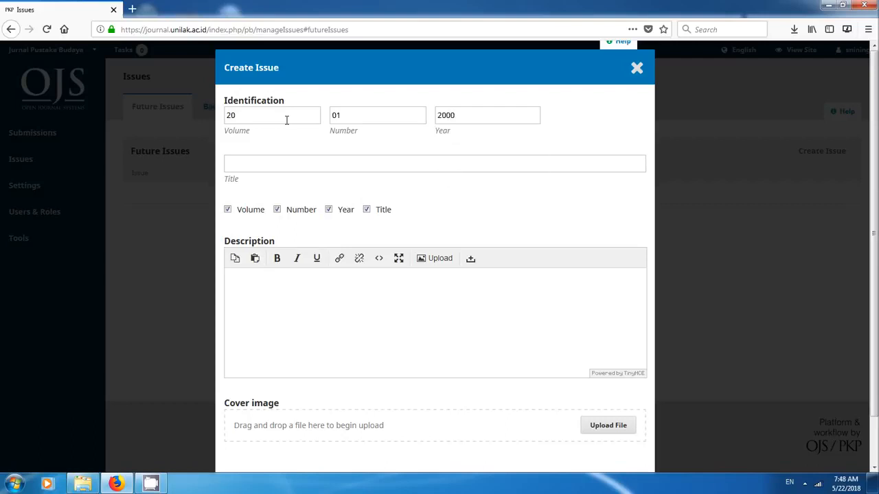
- Exclude the title from the issue identification, leave the title and description empty, and save the issue
click(321, 169)
click(366, 209)
click(364, 168)
click(459, 314)
scroll(462, 382, down, 1)
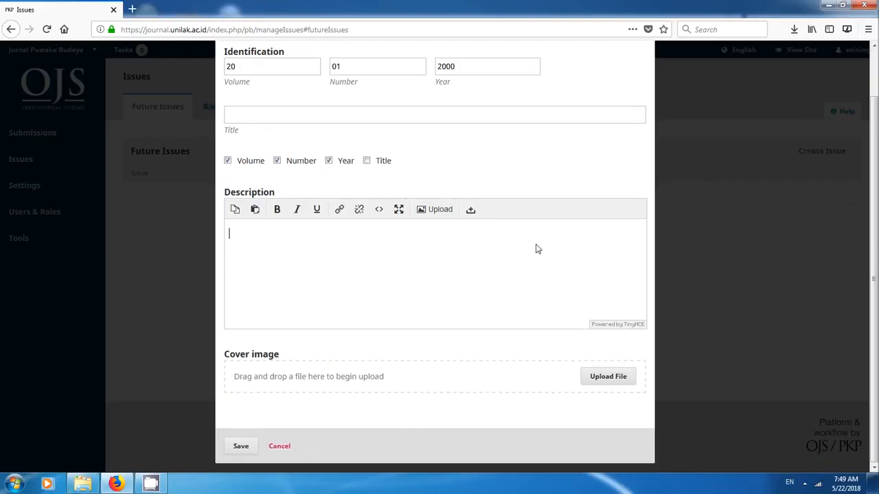
click(243, 453)
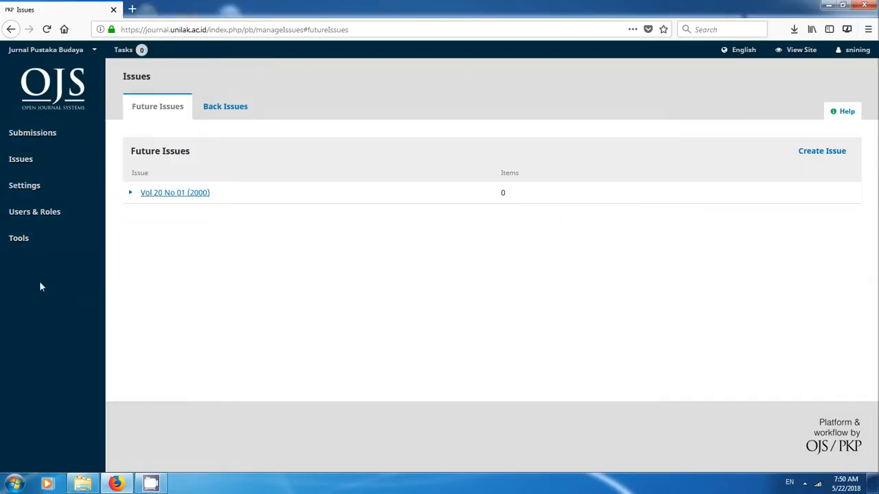
- View the journal's available import and export plugins
mouse_move(26, 245)
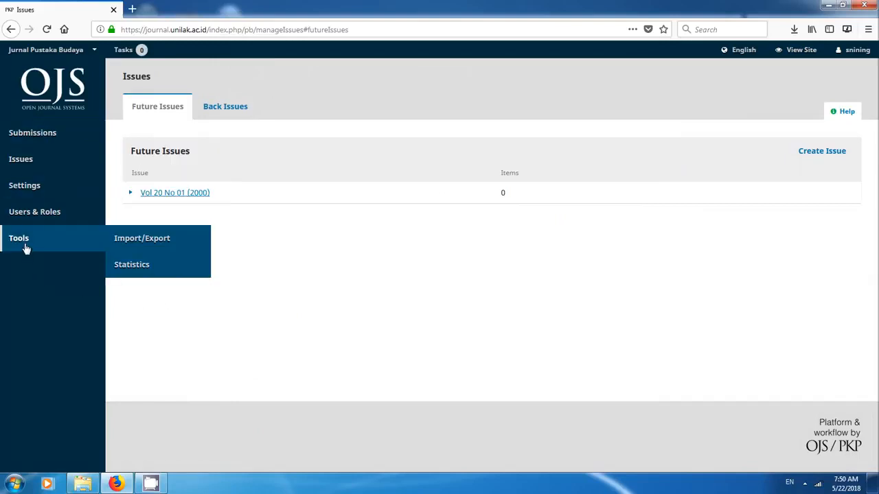
click(150, 245)
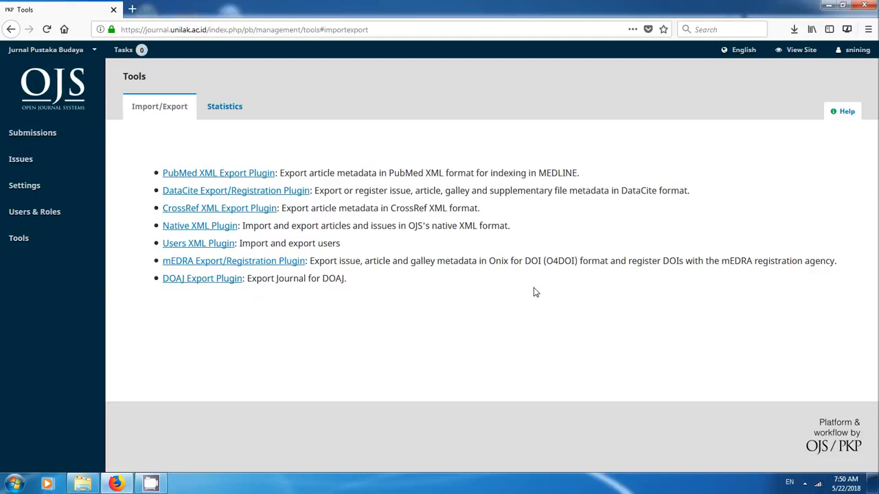
- Start a new submission, keeping Journal manager as the submitting role and choosing the Articles section
click(48, 141)
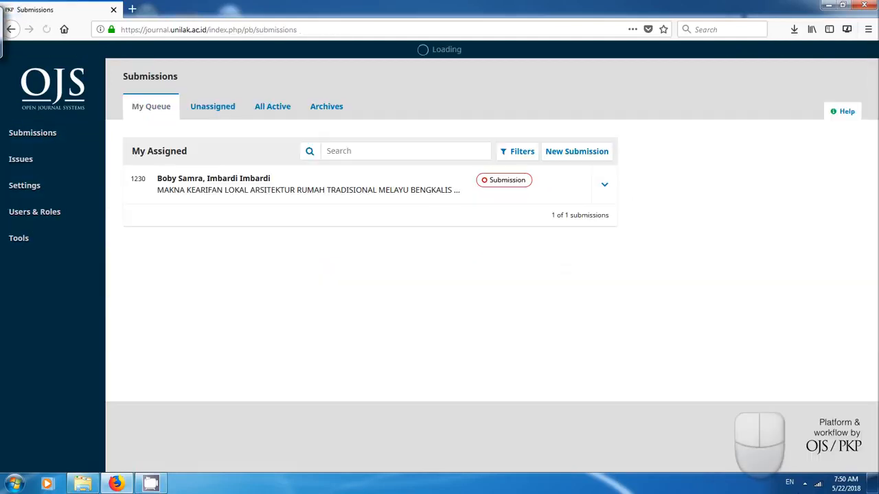
click(580, 152)
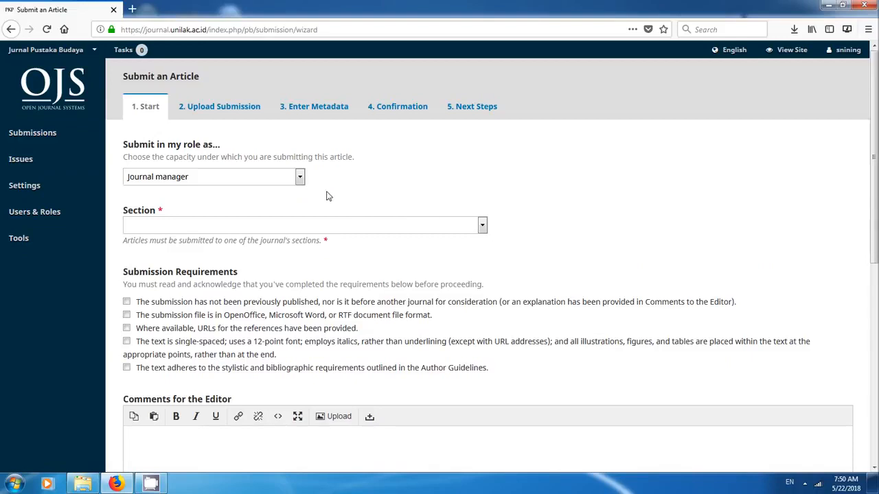
click(300, 177)
click(300, 177)
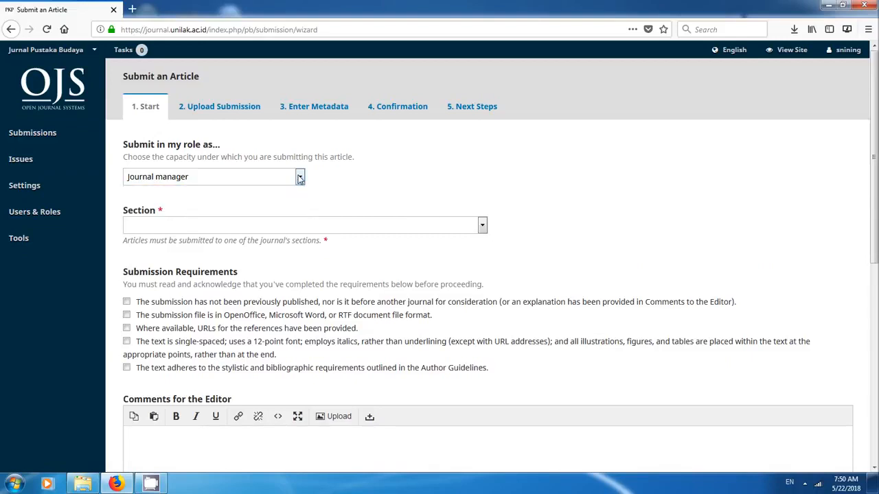
click(481, 226)
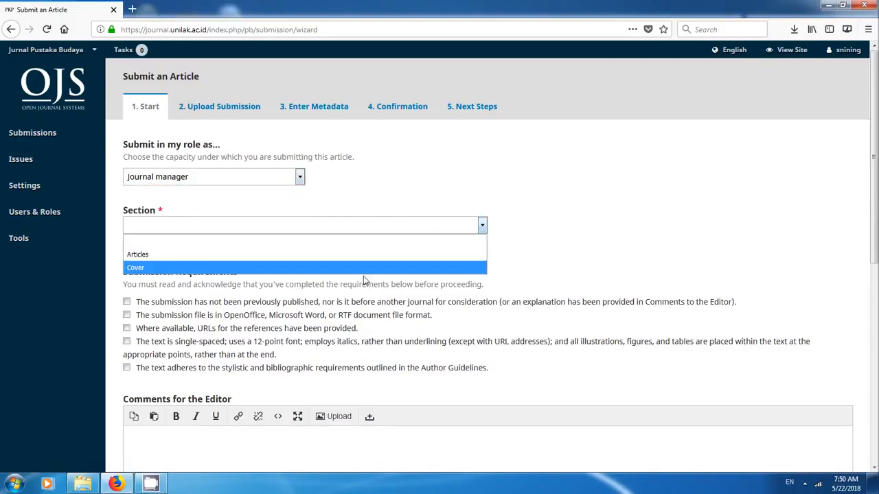
click(135, 256)
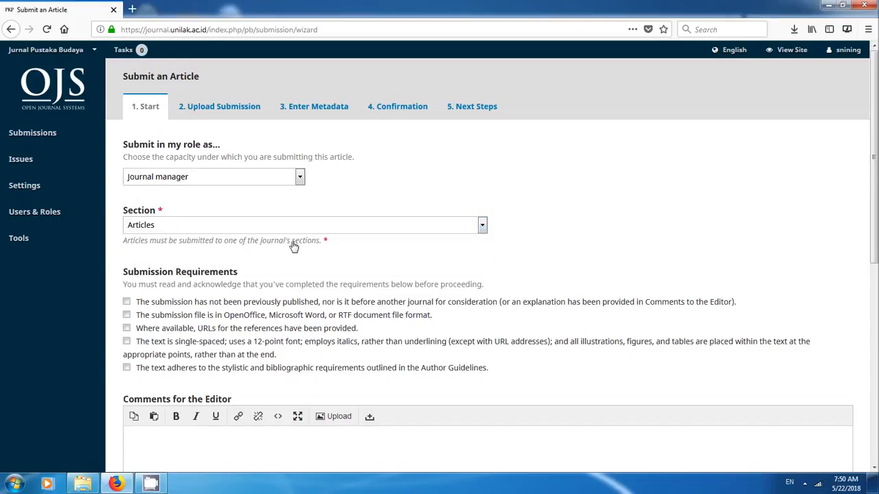
- Acknowledge all five submission requirements for the article
scroll(429, 300, down, 3)
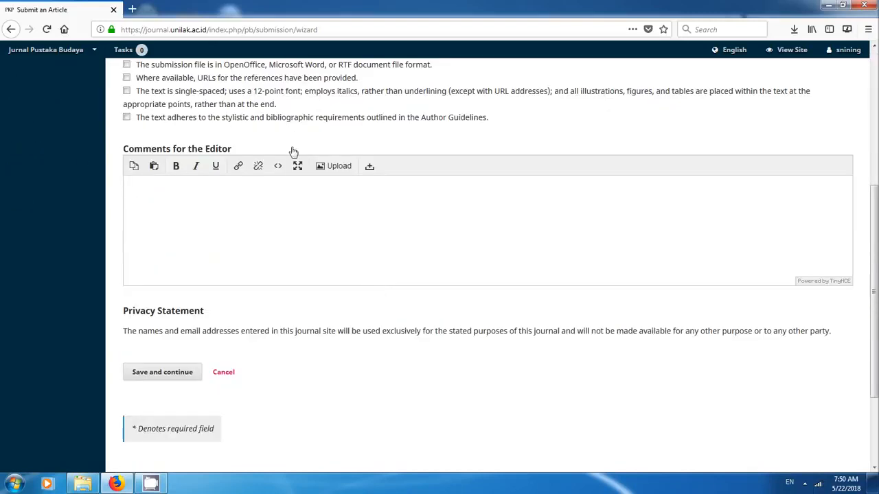
scroll(293, 151, up, 1)
click(126, 114)
click(127, 128)
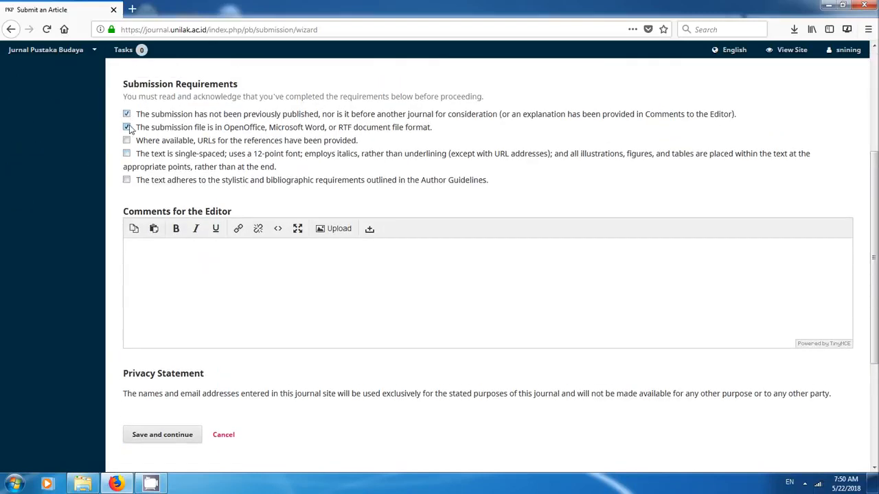
click(126, 140)
click(126, 153)
click(126, 180)
- Begin the comments for the editor with the salutation "Yth. Editor Jurnal Pustaka Budaya"
text(Editor Jurnal P)
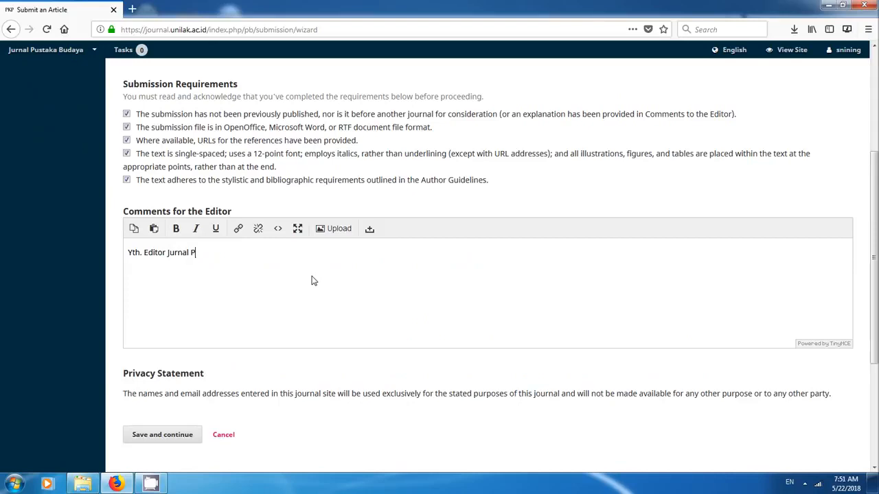
text(ustaka Budaya )
text(M)
key(BackSpace)
- Add a new comment paragraph reading "Berikut saya kirimkan naskah artikel yang berjudul "kosong" untuk dapat diterbitkan"
text(Berikut)
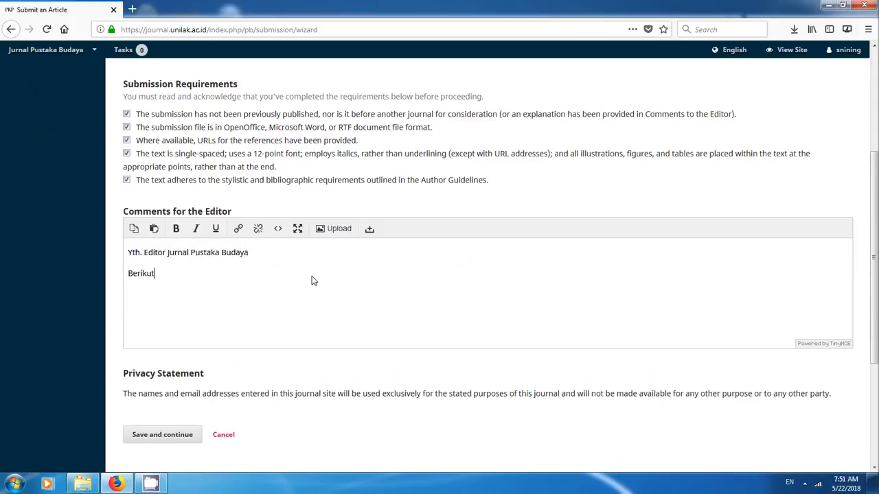
text( saya kirimkan naskah art)
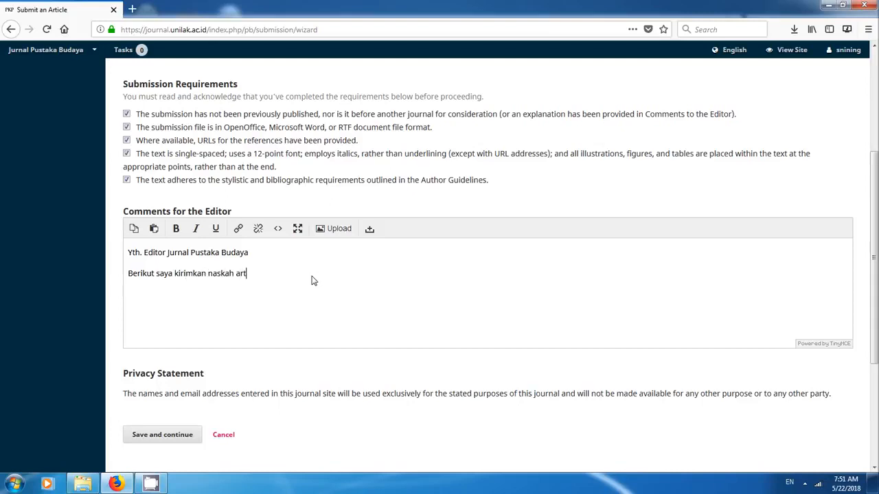
text(ikel yang berjudu)
text(l "koso)
text(agar dap)
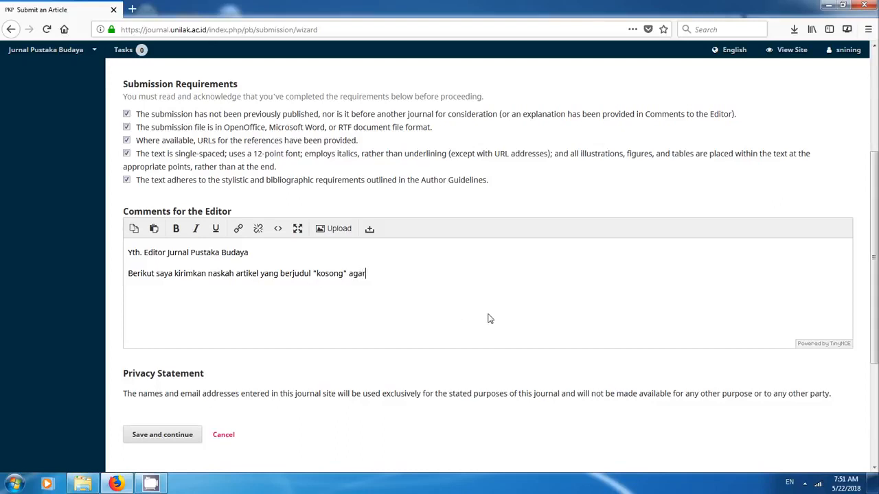
key(BackSpace)
key(BackSpace)
key(BackSpace)
key(BackSpace)
key(BackSpace)
key(BackSpace)
key(BackSpace)
text(untuk dapat diterbitkan)
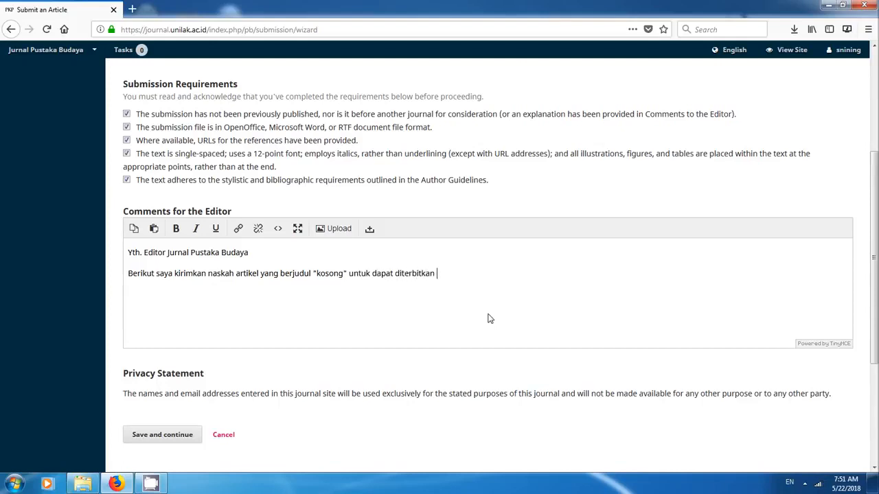
text( pada)
text( jur)
text(nal tersebut)
- End the comment sentence with "pada....", add "Terimakasih" as its own paragraph, and save the submission's start details
key(BackSpace)
key(BackSpace)
key(BackSpace)
key(BackSpace)
key(BackSpace)
key(BackSpace)
key(BackSpace)
key(BackSpace)
key(BackSpace)
key(BackSpace)
key(BackSpace)
key(BackSpace)
text(makasih)
click(177, 436)
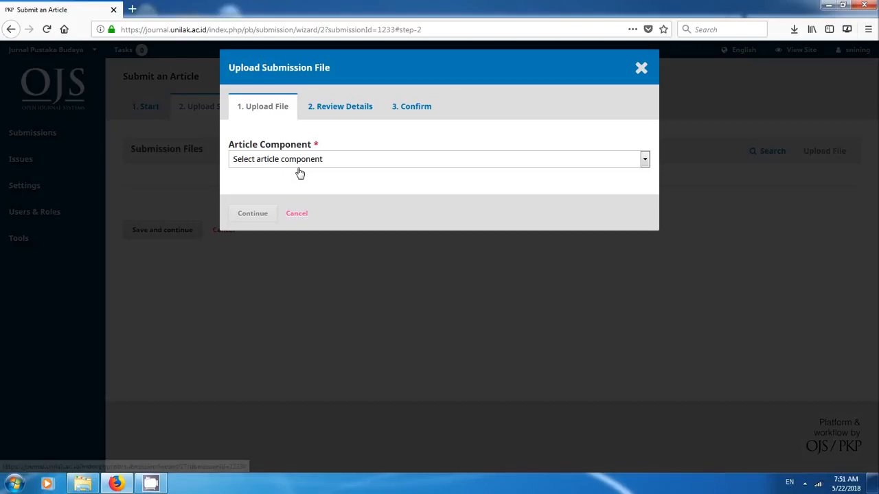
- Skip the file upload, and in the metadata enter the title "Kosong" and the abstract "Abstrak kosong"
click(298, 215)
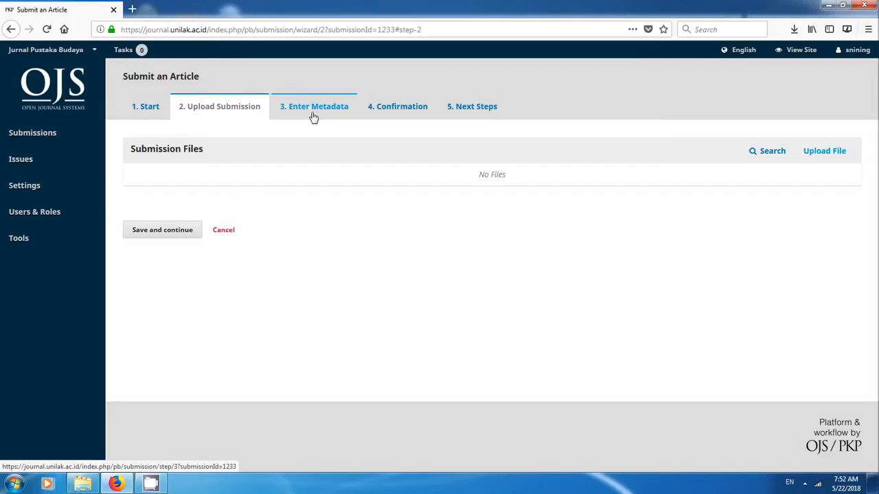
click(152, 232)
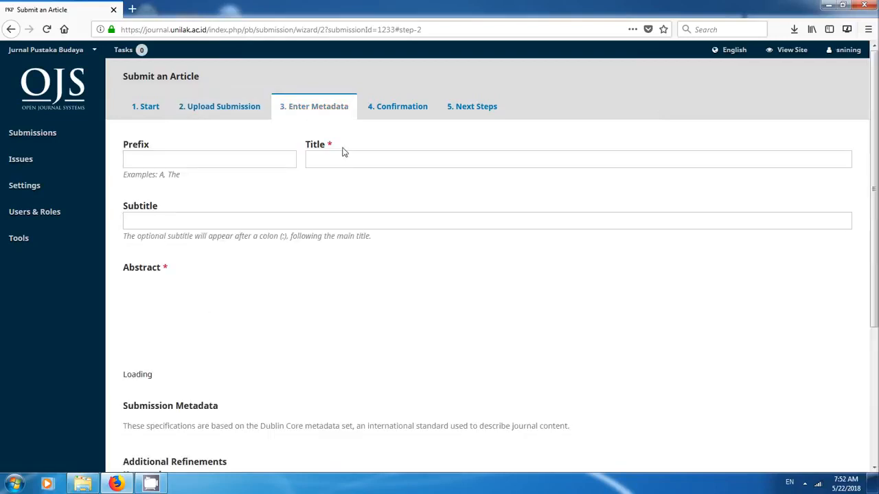
click(320, 159)
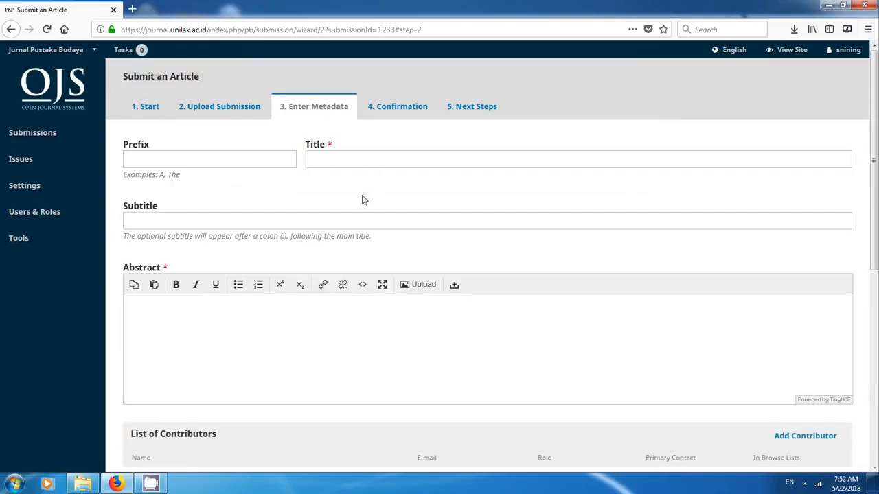
text(Kosong)
click(327, 330)
text(Abstrak kosong)
- Delete the existing journal manager entry from the list of contributors
scroll(322, 327, down, 3)
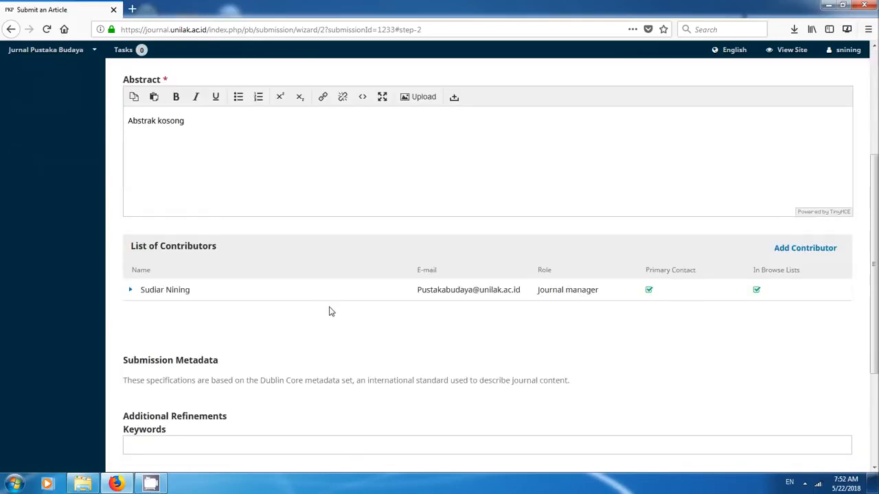
click(130, 289)
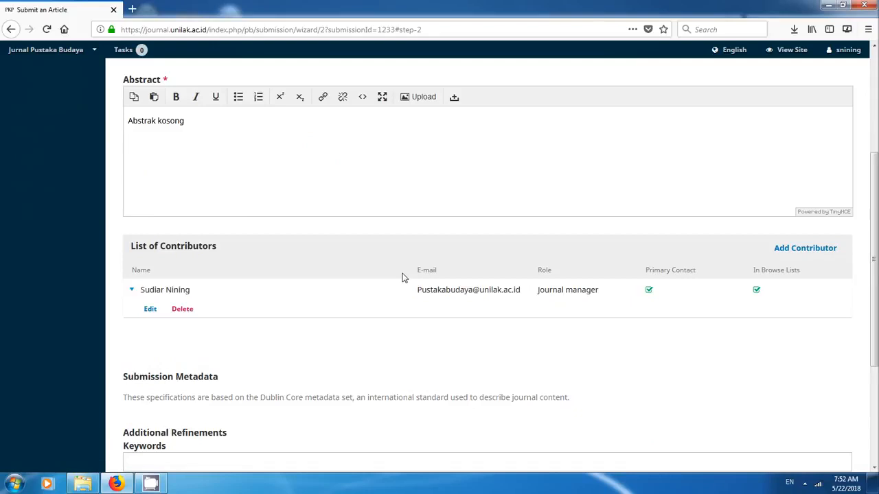
click(179, 310)
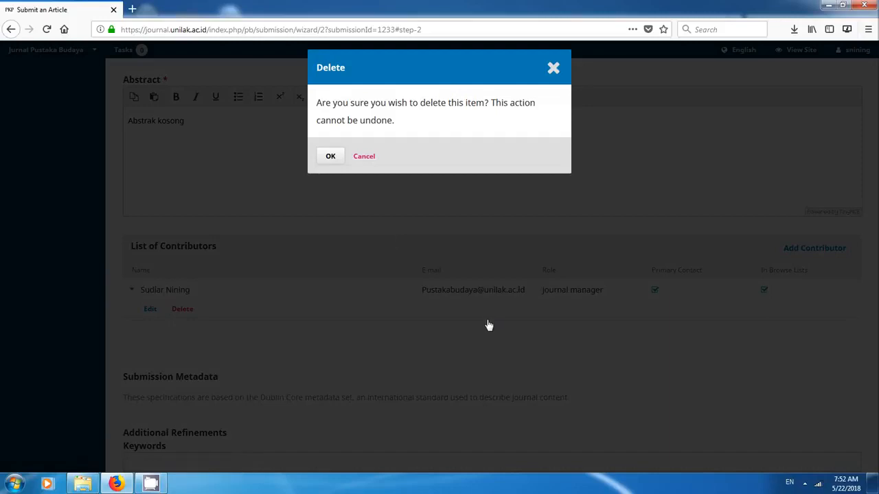
key(Return)
- Start a new contributor with a first name, last name and e-mail address, and set the country to Indonesia
click(810, 253)
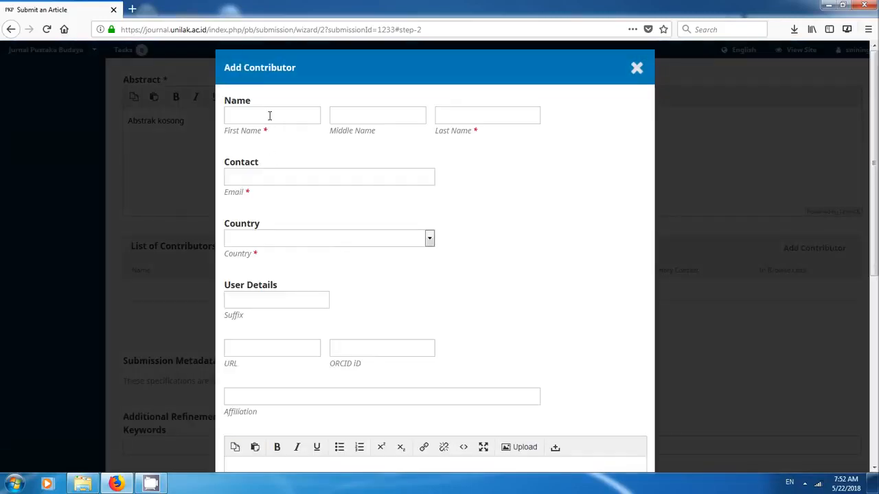
click(270, 115)
text(Kosong)
key(Tab)
key(Tab)
text(Kosong)
key(Tab)
text(kosong@kosong)
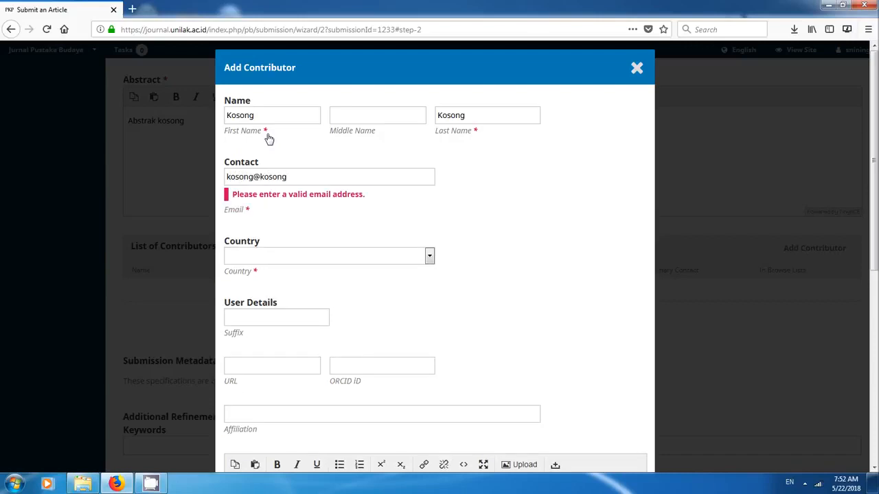
text(.com)
key(Tab)
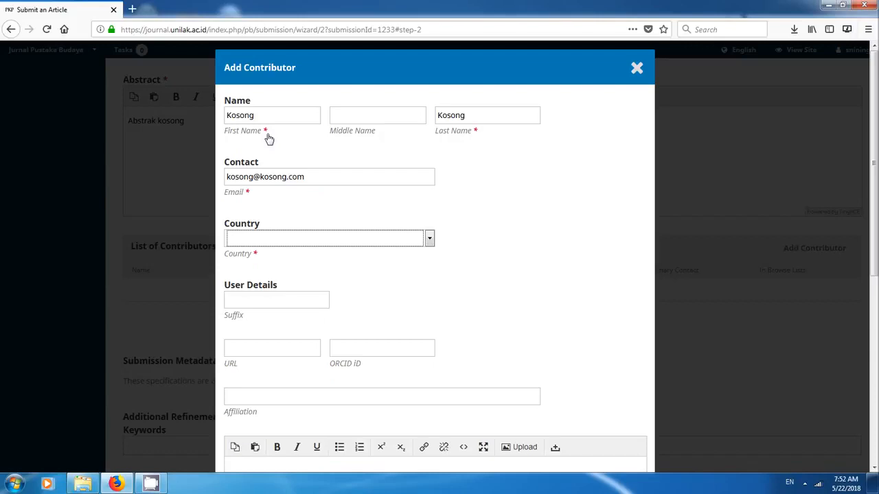
text(Indonesia)
key(Tab)
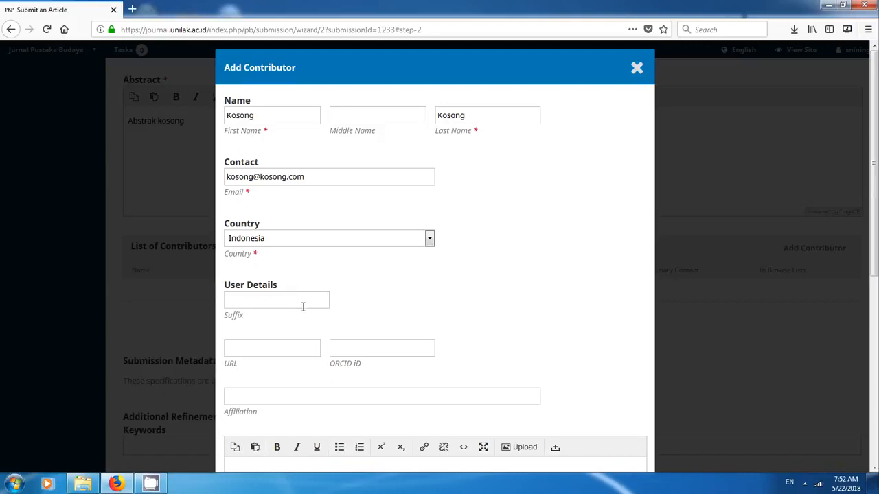
- Set the contributor's affiliation to "Universitas Kosong"
scroll(303, 307, down, 2)
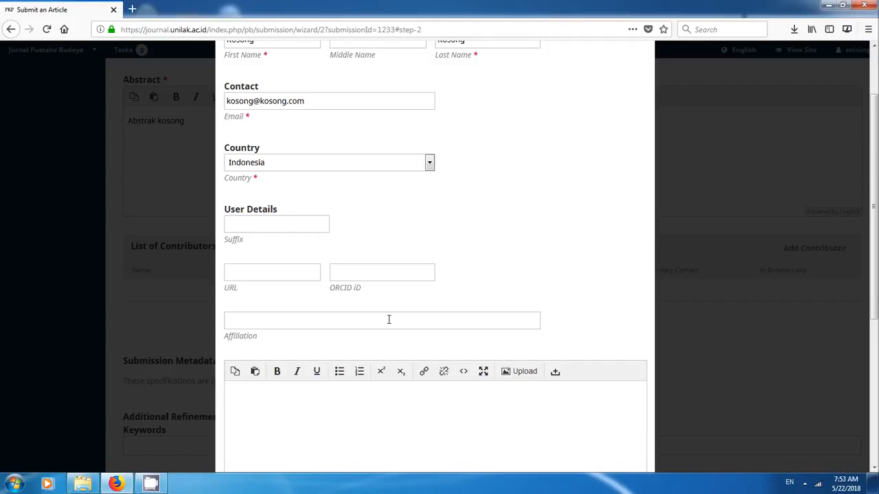
text(Universitas Kos)
- Give the contributor the Author role, make them the principal contact for editorial correspondence, and save the entry
scroll(556, 361, down, 5)
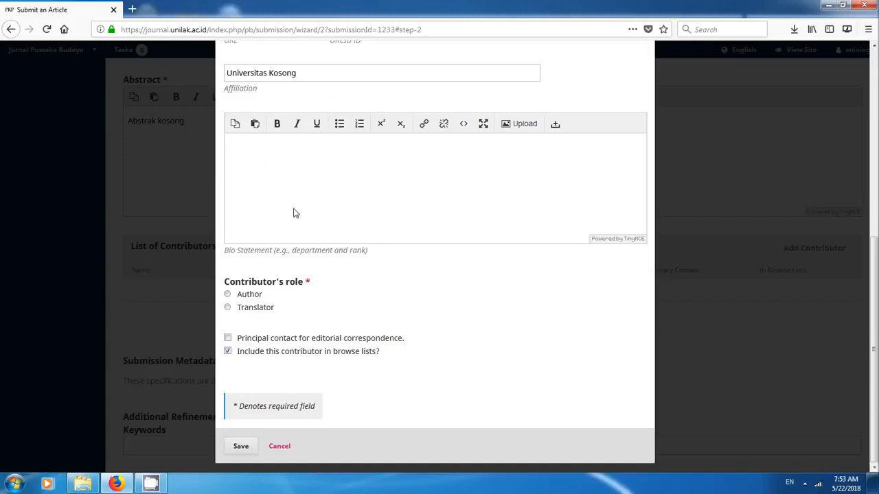
click(228, 293)
click(227, 338)
click(239, 447)
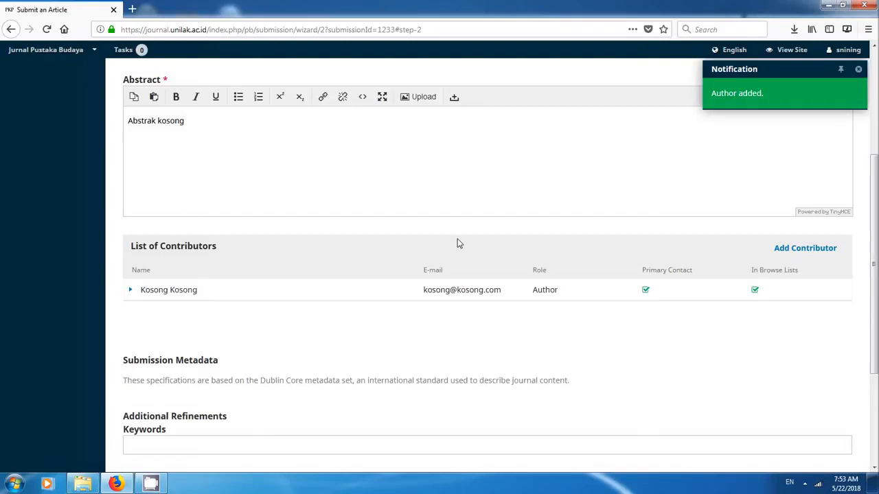
- Add the keyword "Kata kuncinya" to the submission metadata
scroll(250, 293, down, 3)
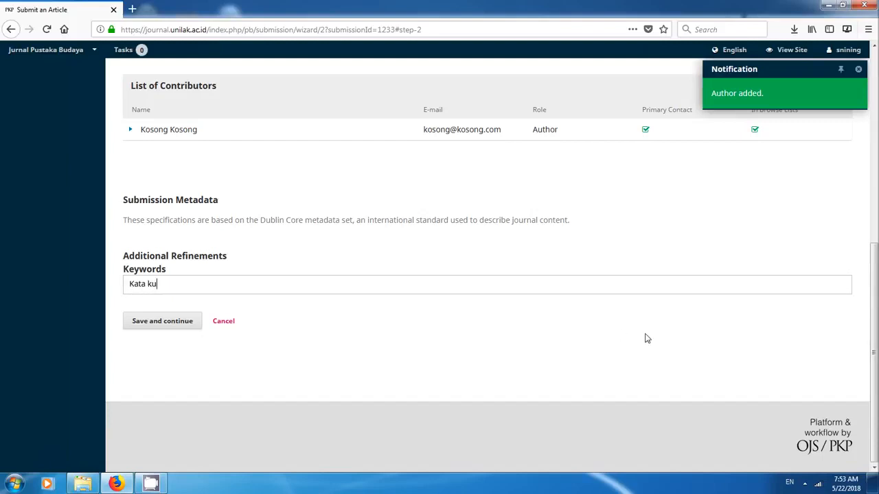
text(nya)
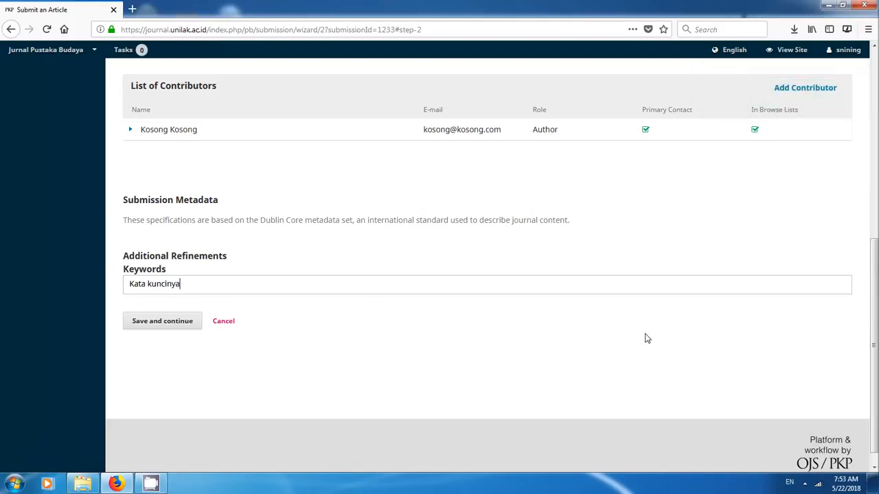
key(Return)
scroll(608, 329, up, 5)
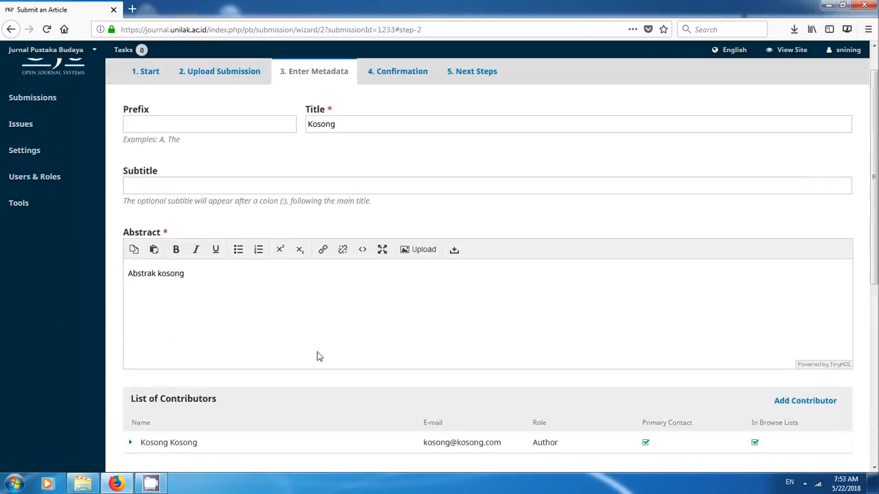
scroll(318, 355, down, 5)
- Save the metadata, finish the submission and confirm submitting the article to the journal
click(171, 328)
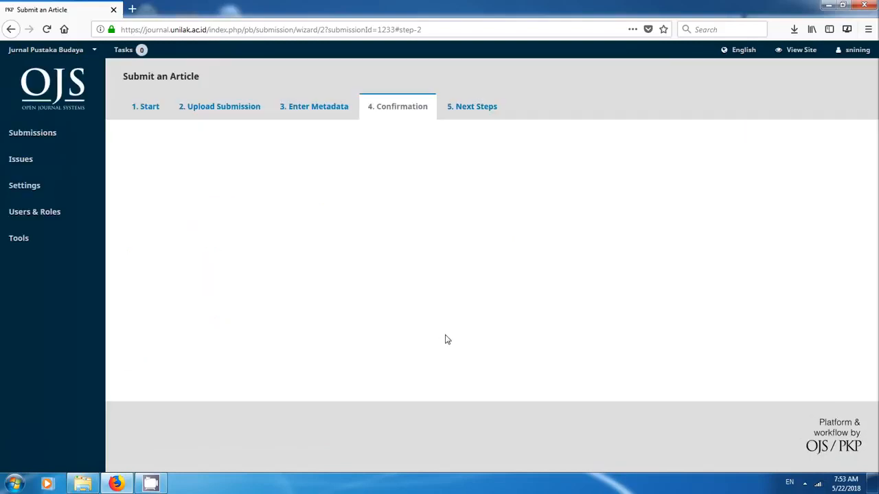
click(155, 189)
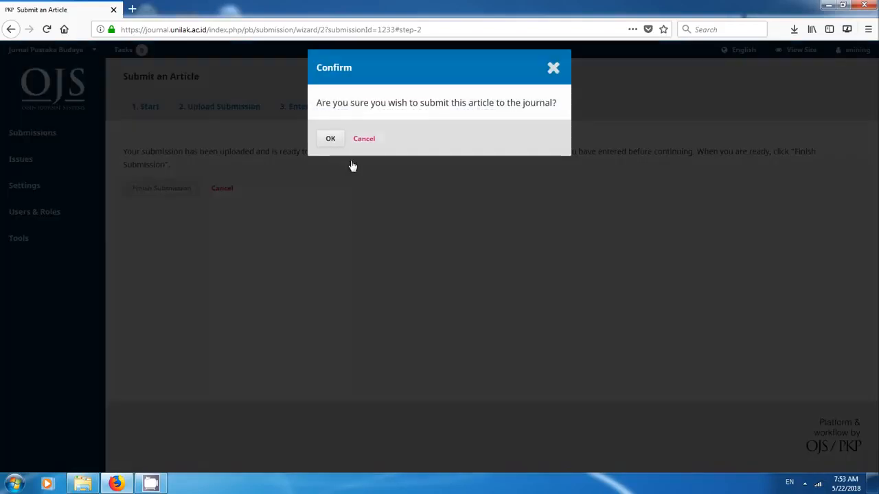
click(334, 141)
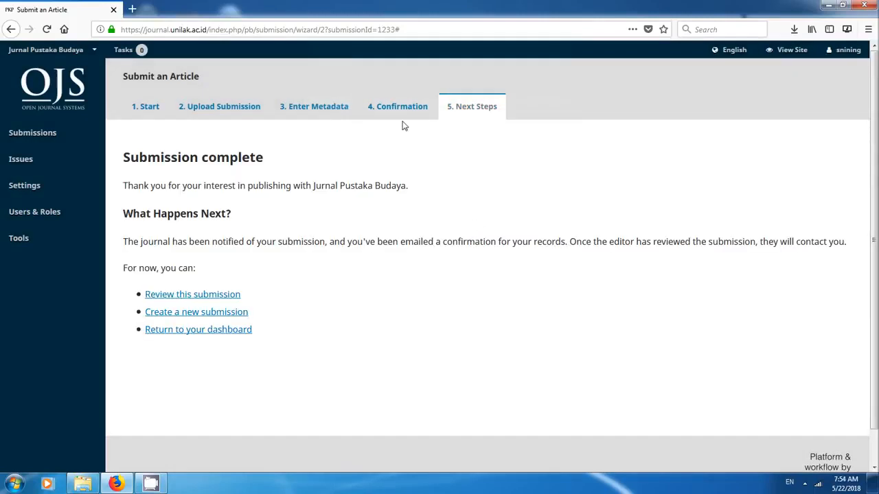
- Review the submitted article's metadata, including its title, abstract, contributors and keywords
click(324, 112)
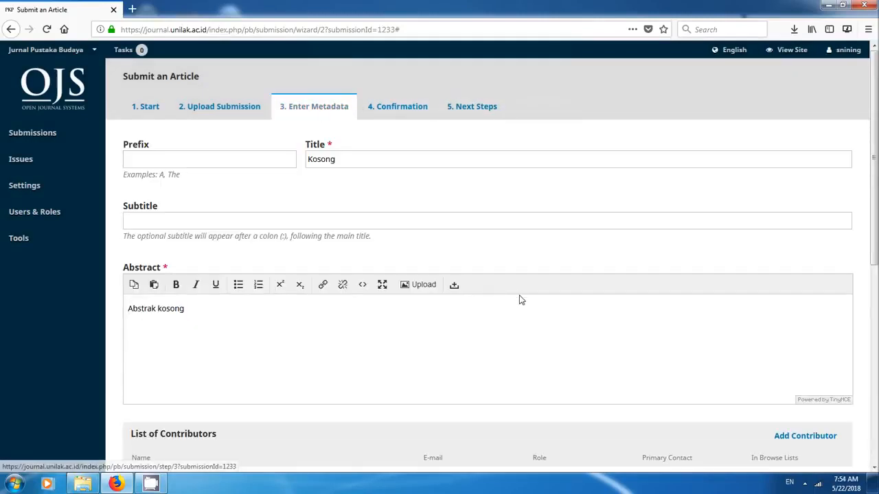
scroll(518, 302, down, 5)
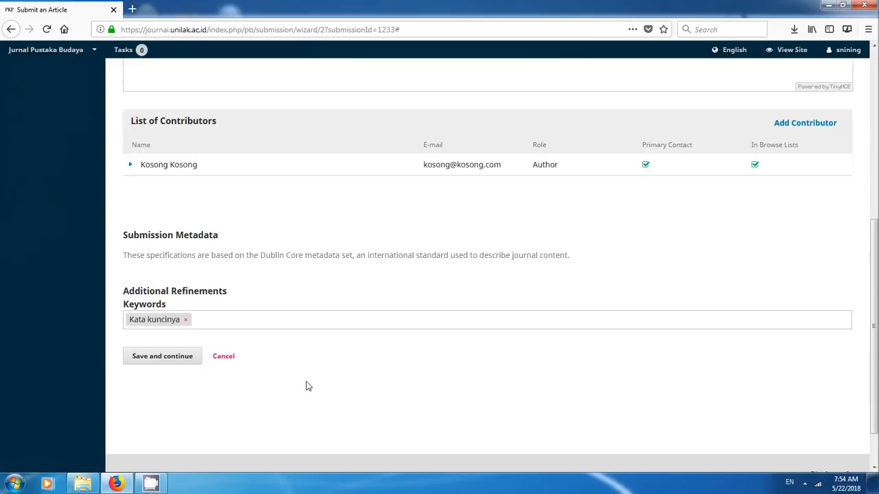
- Save the article's metadata, finish the submission and confirm sending it to the journal
click(181, 364)
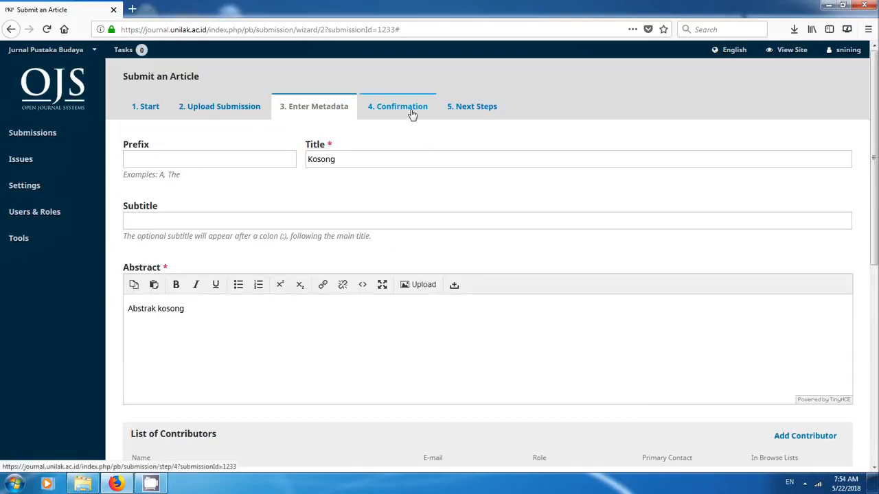
click(412, 114)
click(158, 195)
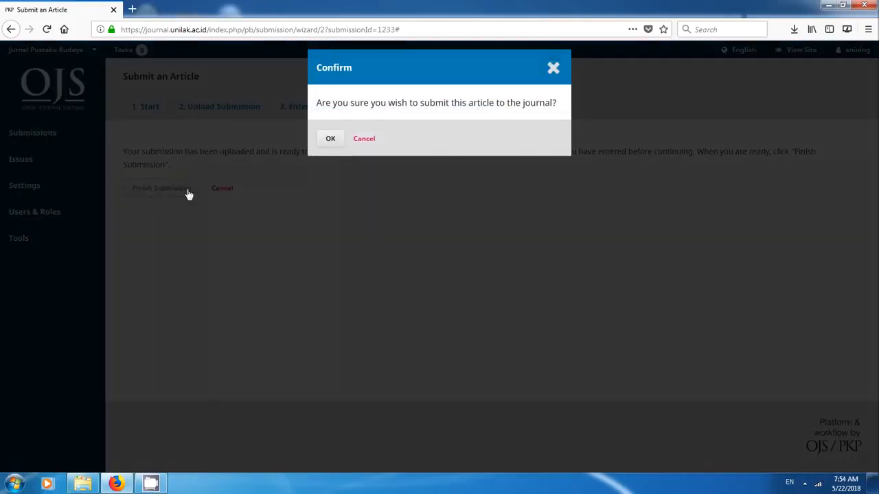
click(326, 140)
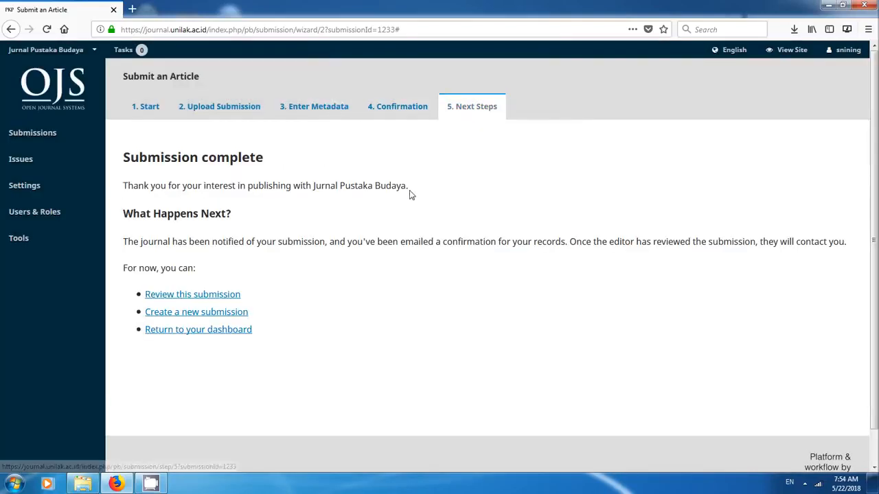
- Open the newly submitted article titled "Kosong" from the assigned submissions
click(28, 137)
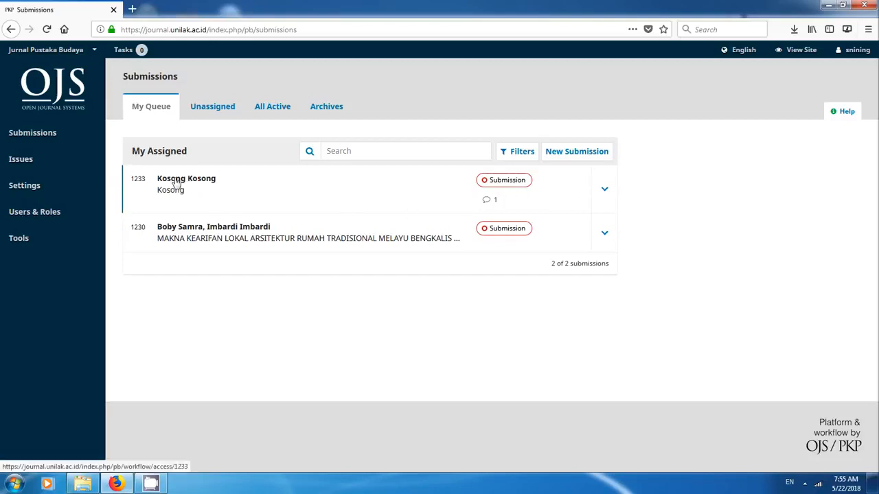
mouse_move(168, 180)
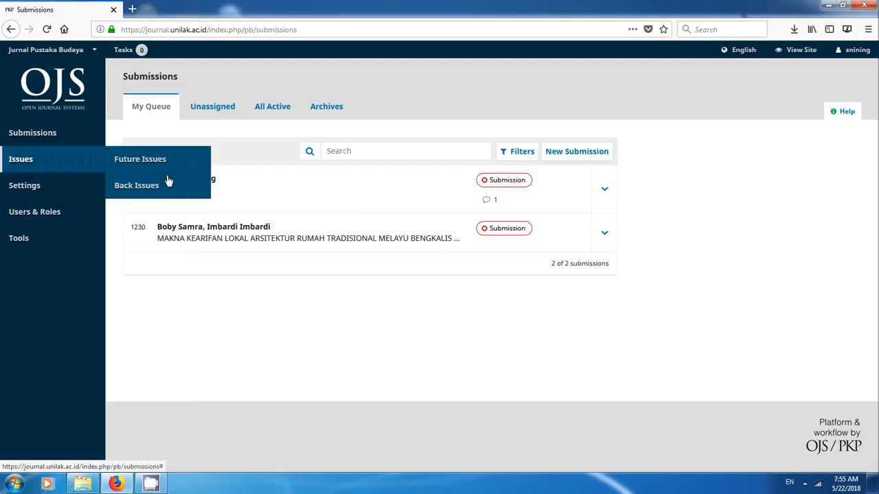
click(190, 185)
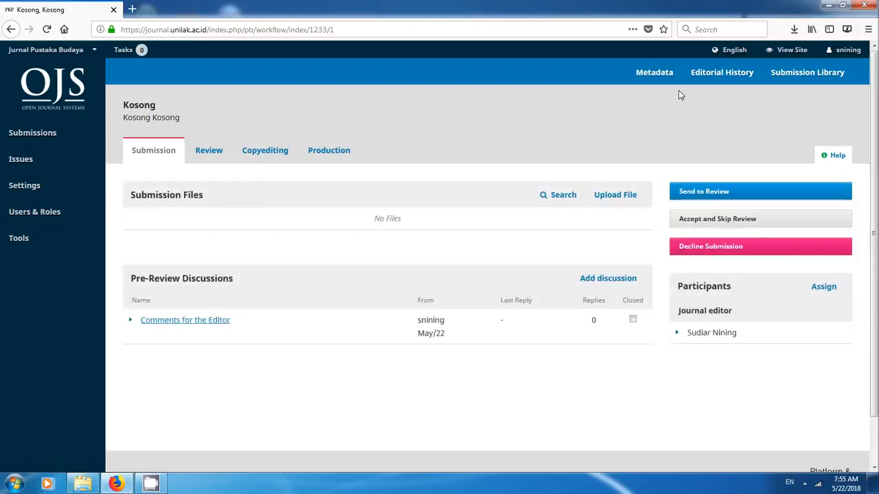
- Add "Daftar pustaka" as a reference in the submission's publication metadata, extract and save it, and close the metadata
click(644, 74)
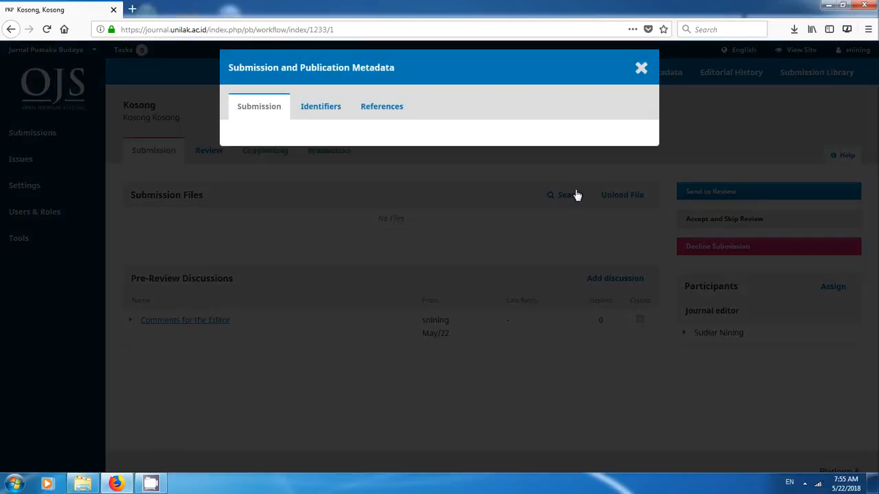
scroll(294, 355, down, 5)
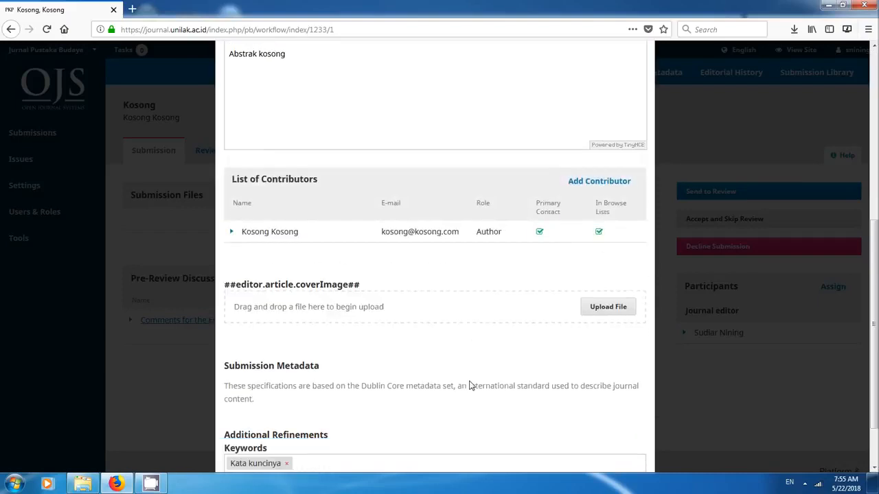
scroll(422, 331, up, 5)
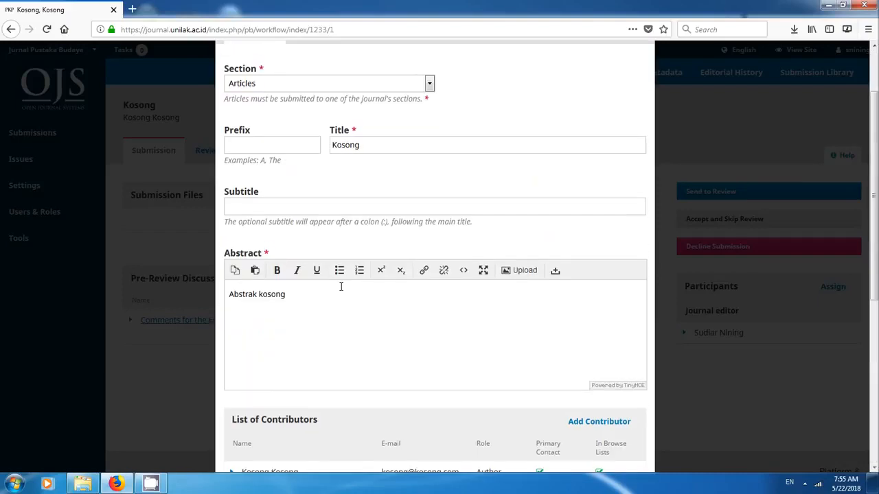
scroll(341, 288, up, 2)
click(375, 111)
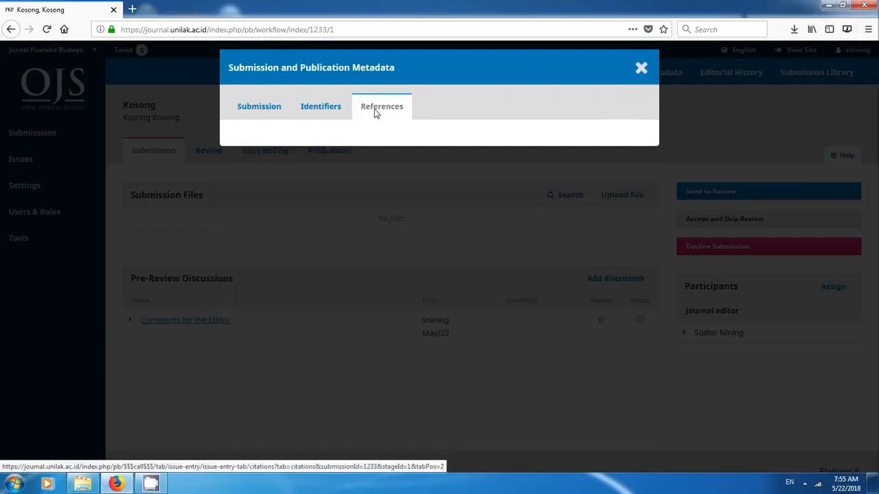
click(289, 205)
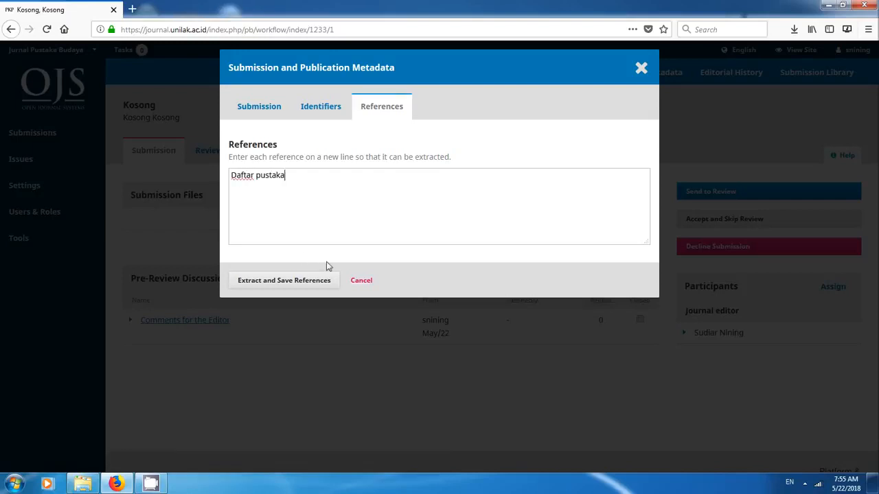
click(311, 287)
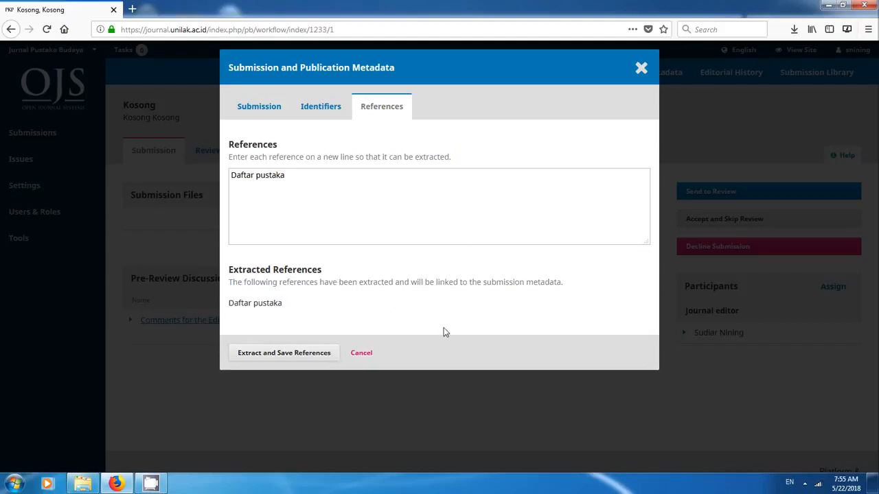
click(641, 68)
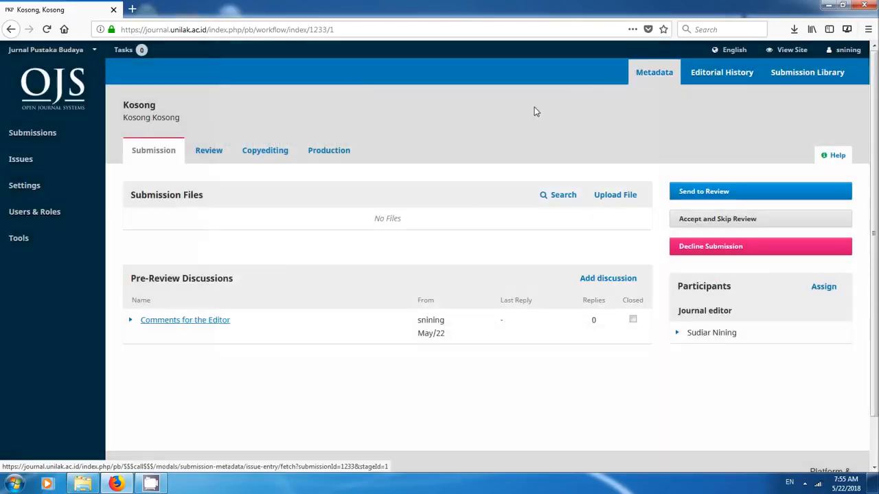
- Check the editorial history and accept the submission without review, notifying the author by email and recording the editorial decision
click(721, 81)
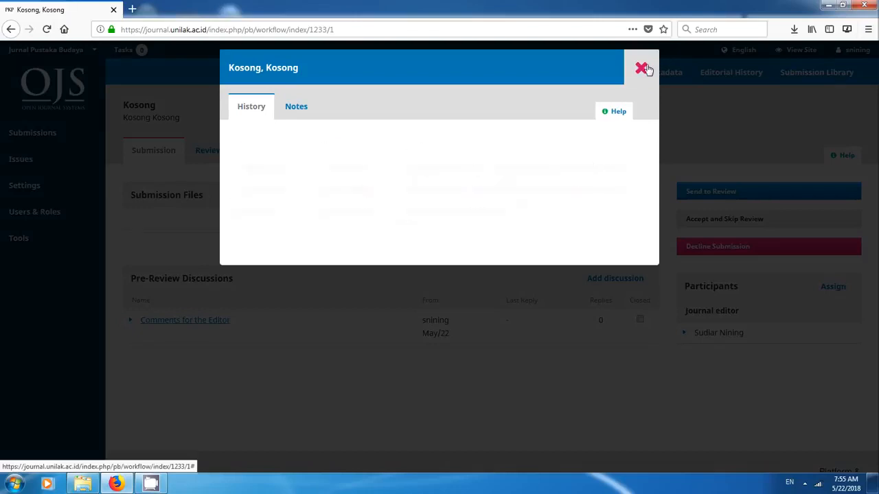
click(644, 67)
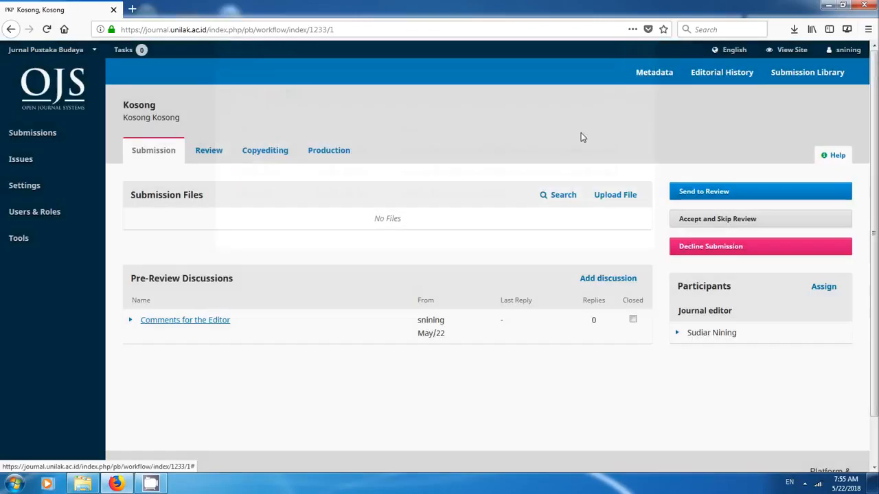
click(710, 221)
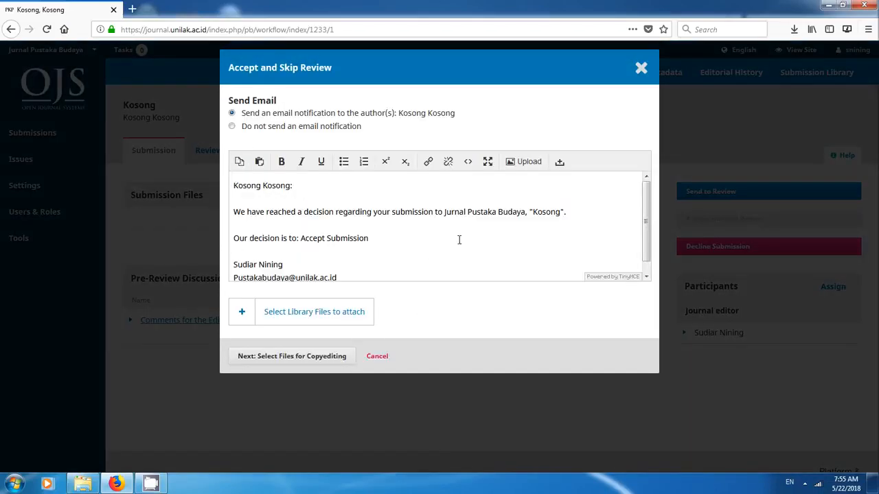
scroll(642, 213, down, 1)
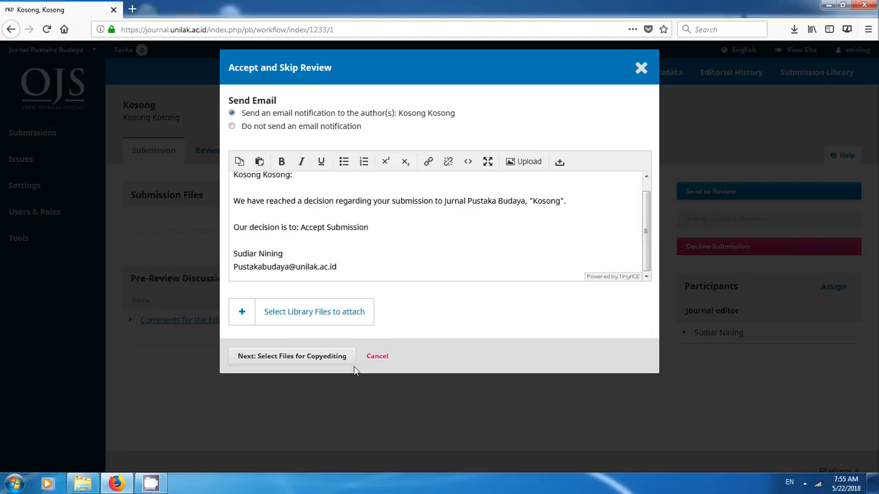
click(318, 362)
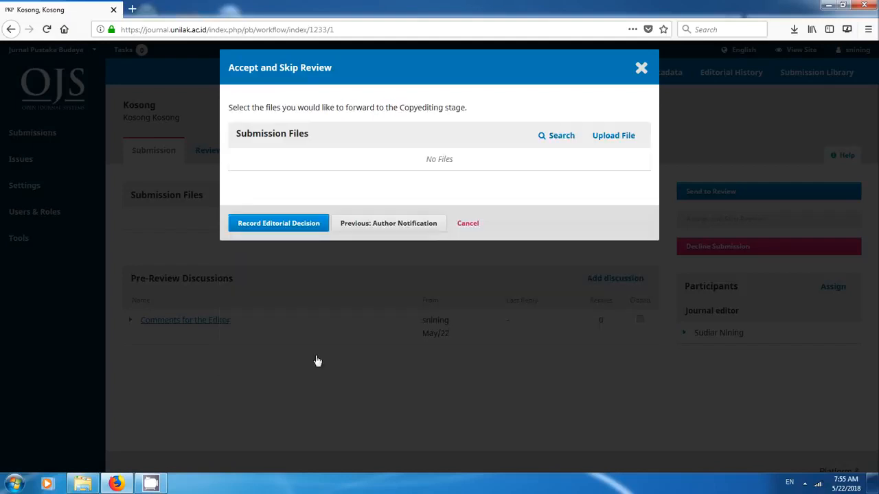
click(287, 225)
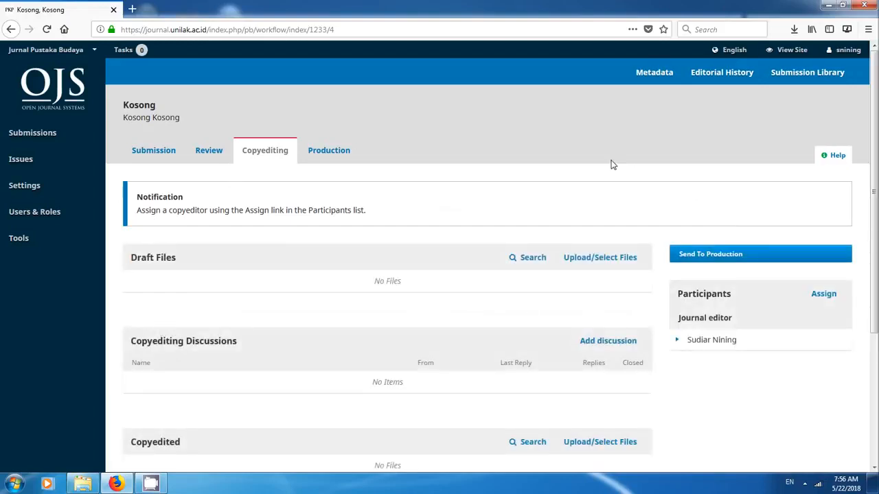
- Create an English galley labelled "Fulltext" in the Production stage, not hosted at a separate website
click(322, 152)
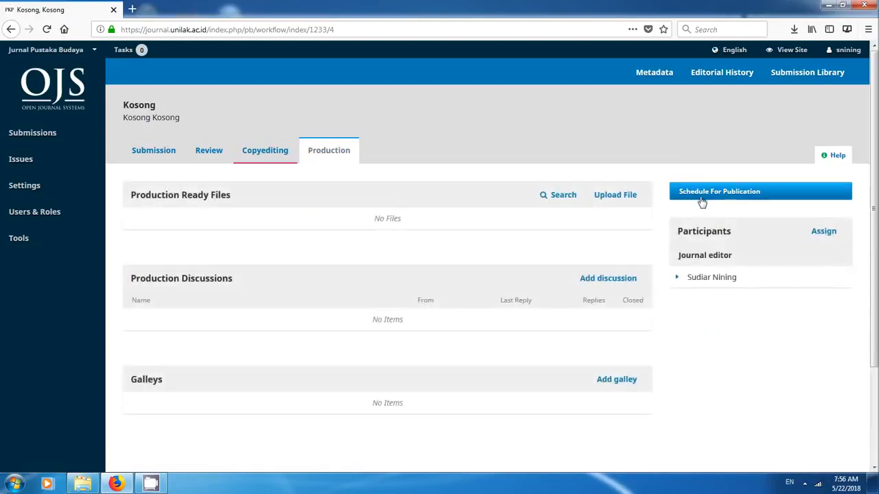
scroll(478, 328, down, 3)
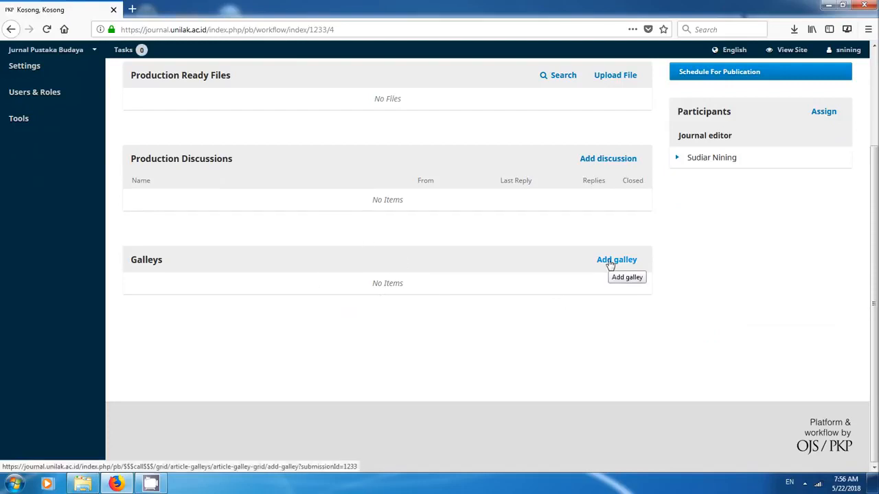
click(609, 264)
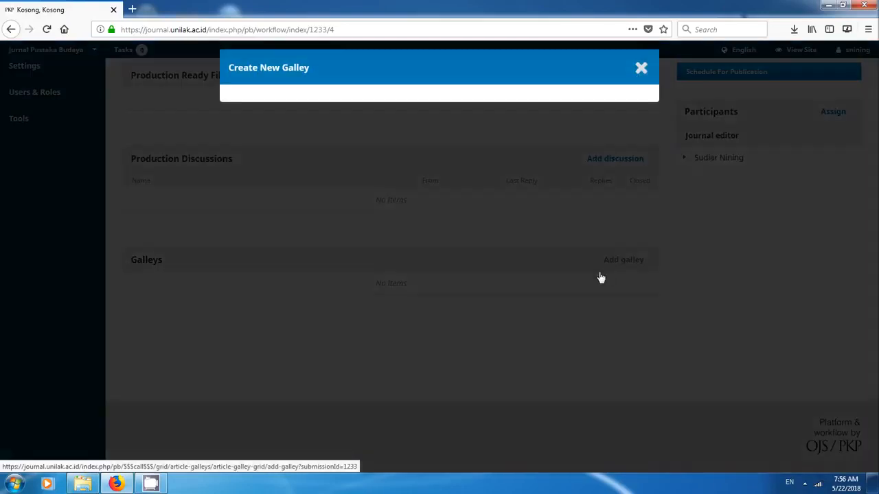
click(303, 121)
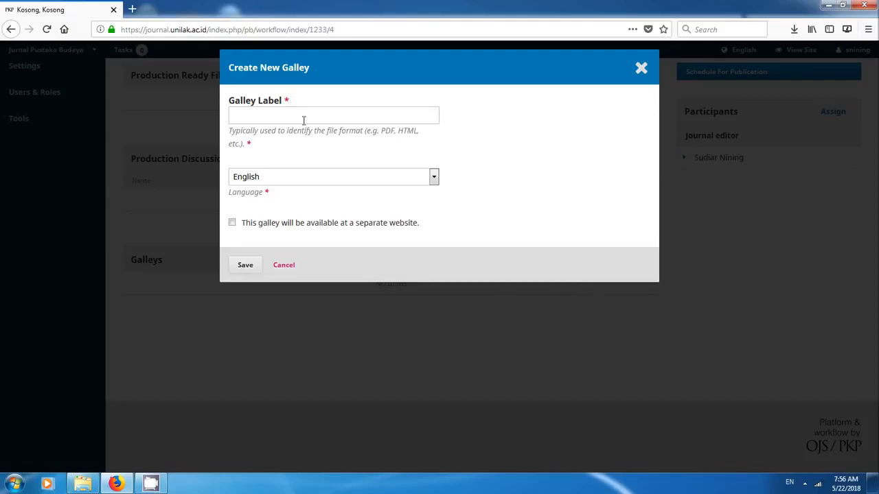
key(Caps_Lock)
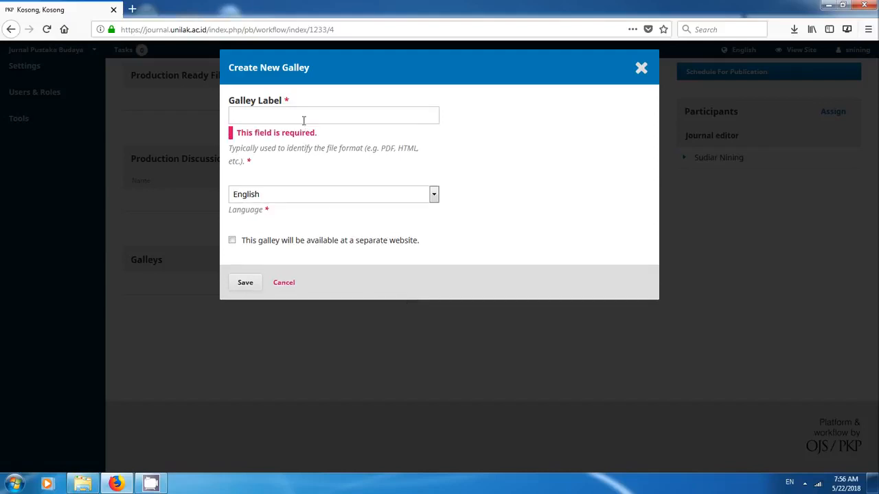
text(Full)
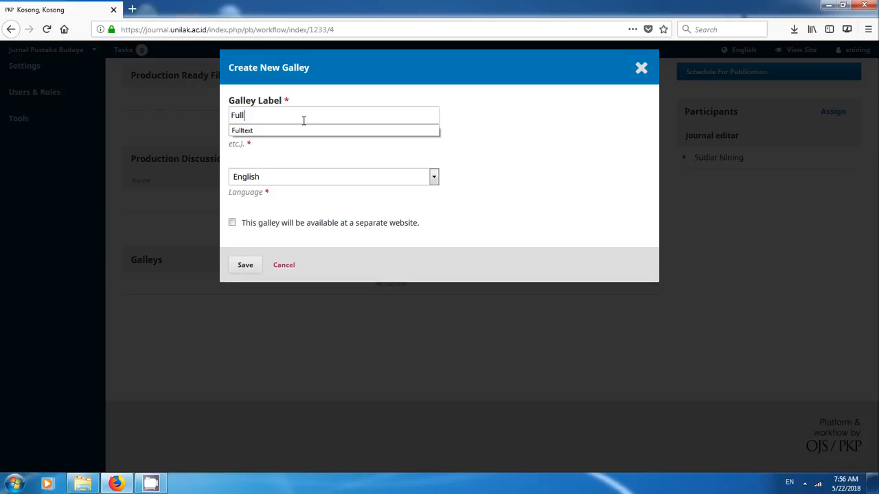
key(Down)
key(Return)
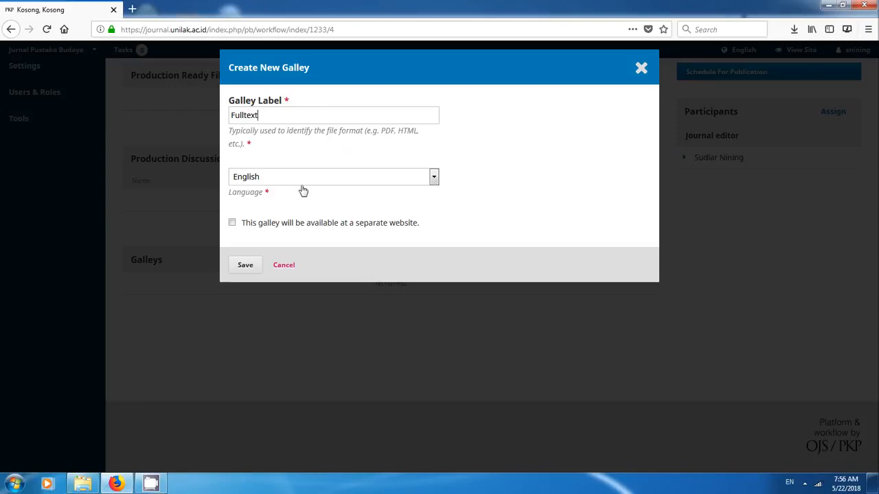
click(232, 224)
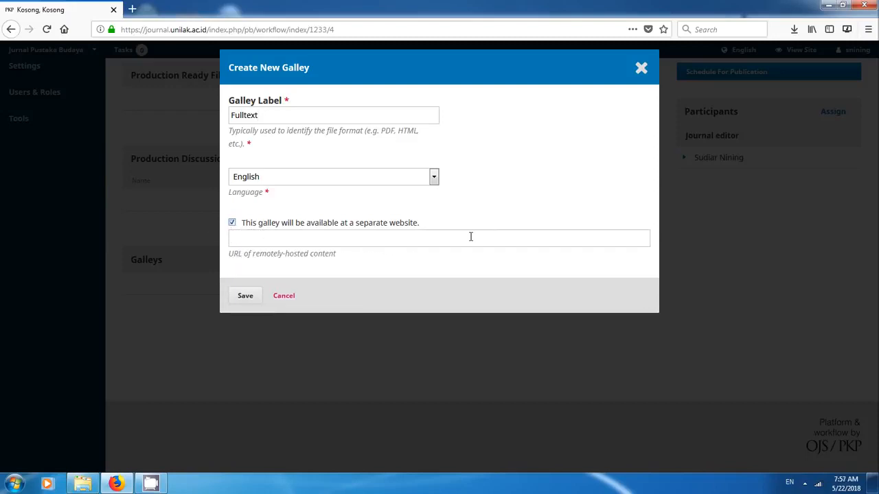
click(232, 222)
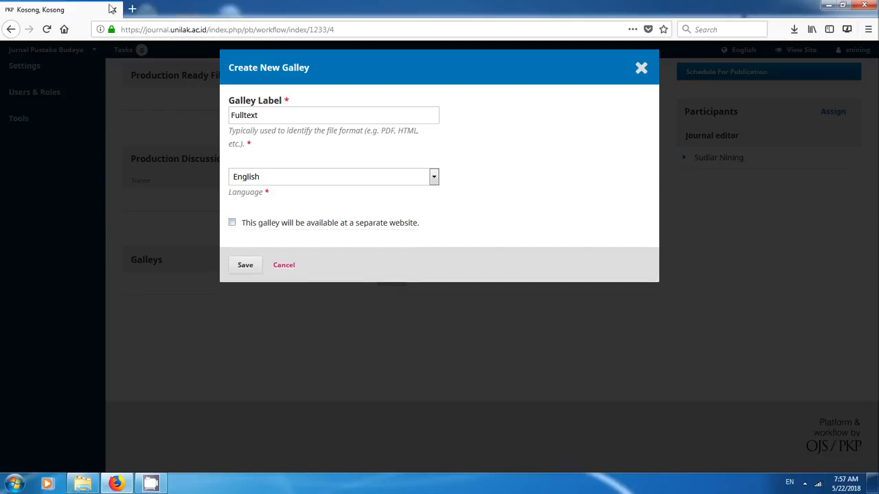
click(245, 266)
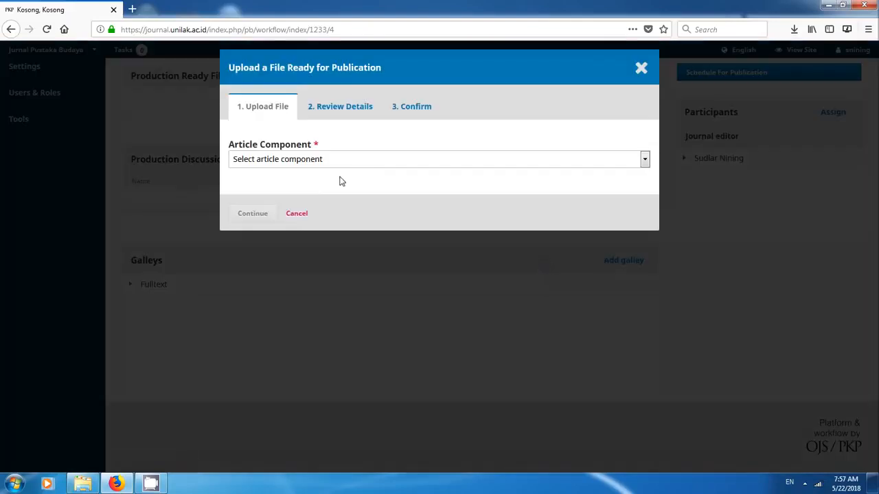
- Upload the kosong PDF from the Documents library as the Fulltext galley's Article Text and complete the file upload
click(355, 163)
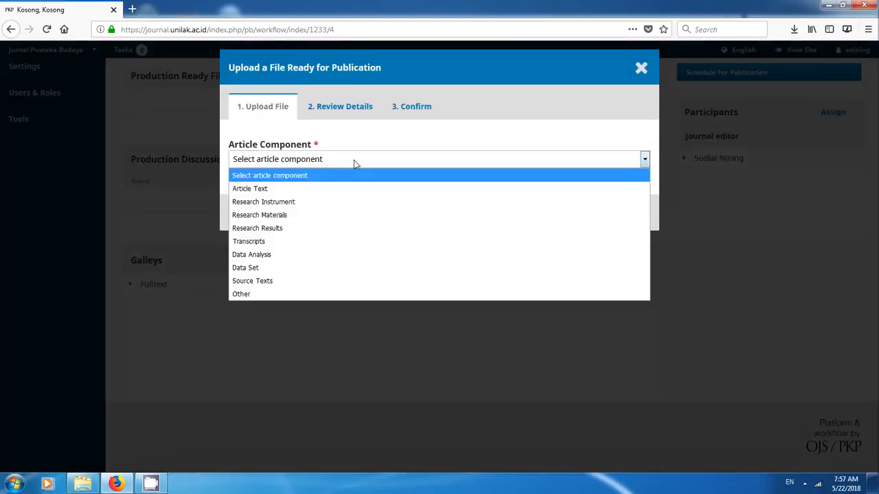
click(250, 188)
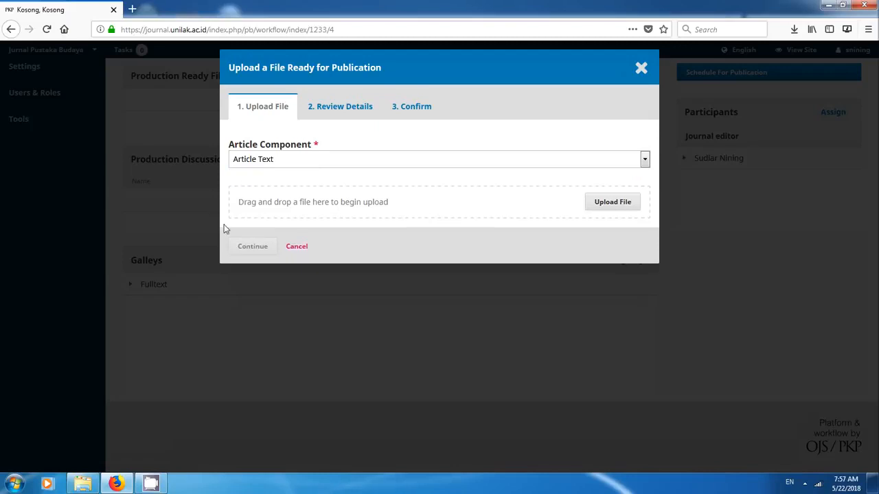
click(621, 205)
drag(433, 127, 433, 203)
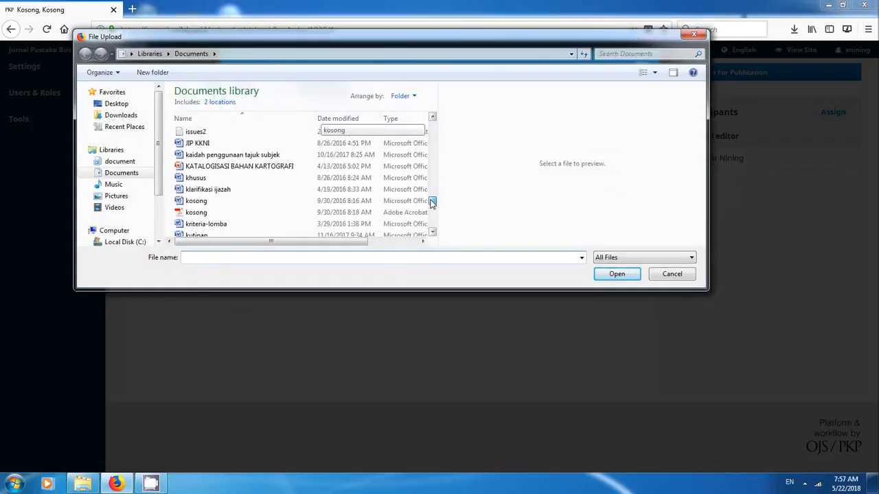
click(196, 212)
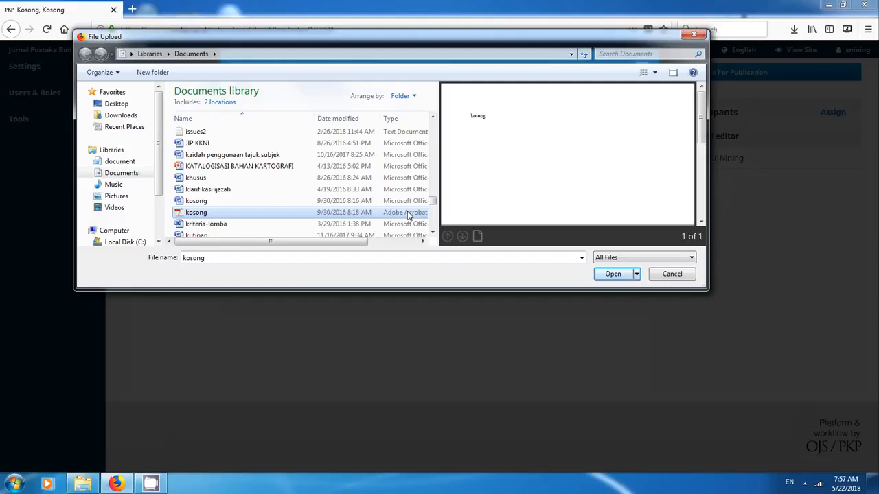
click(613, 274)
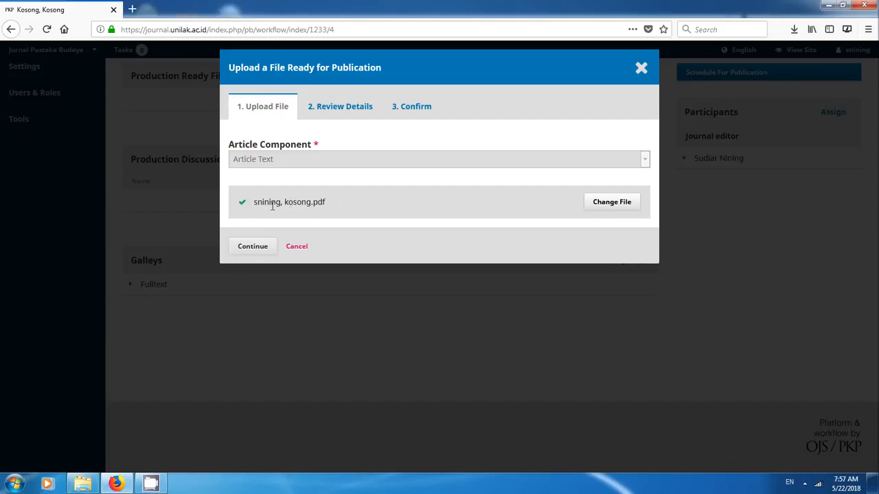
click(256, 247)
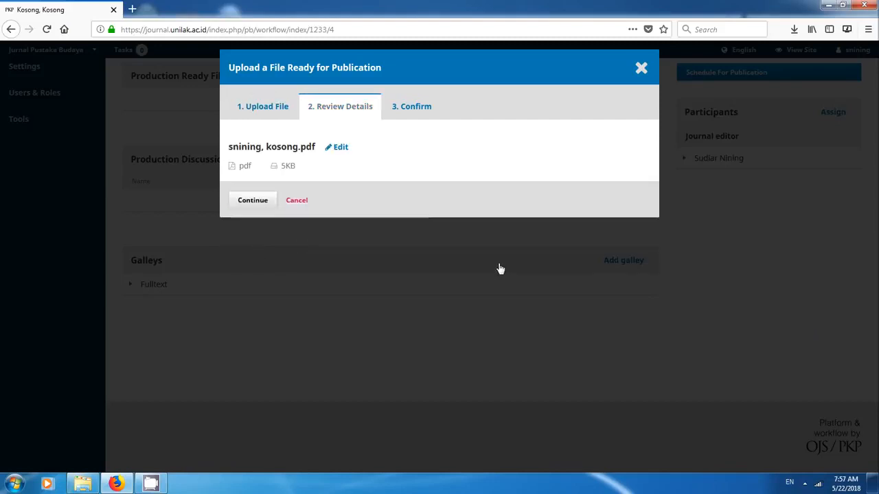
click(246, 204)
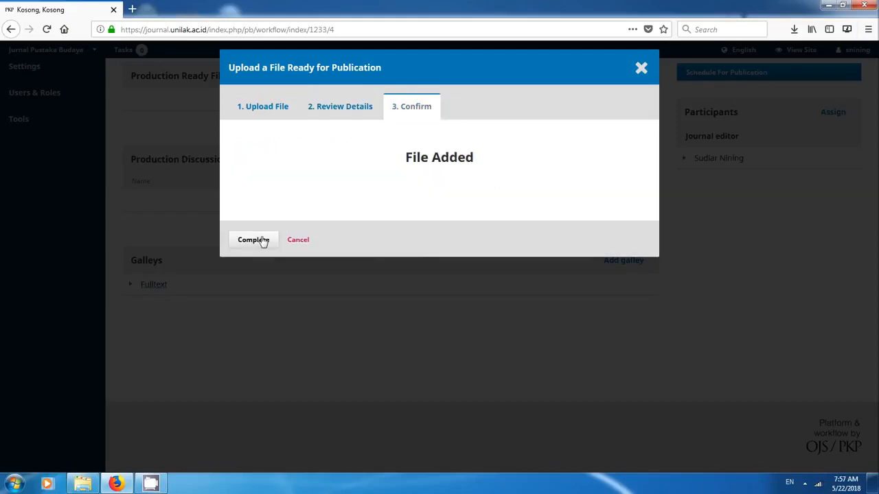
click(254, 241)
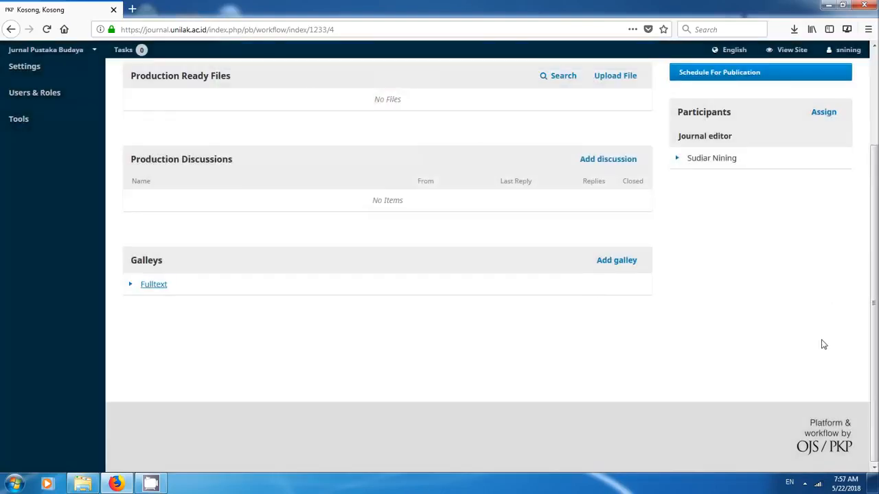
- Schedule the article for Vol 20 No 01 (2000), pages 20-29, attach the permissions with copyright year 2000, and save
scroll(820, 346, up, 2)
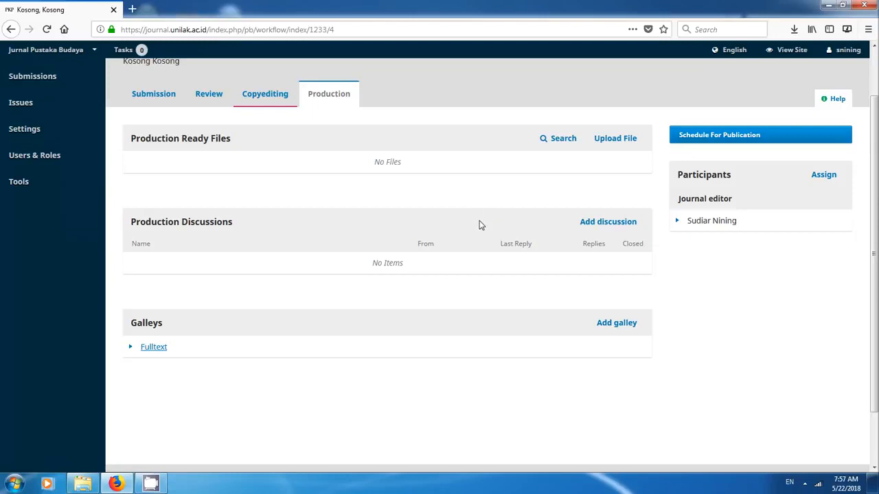
click(719, 139)
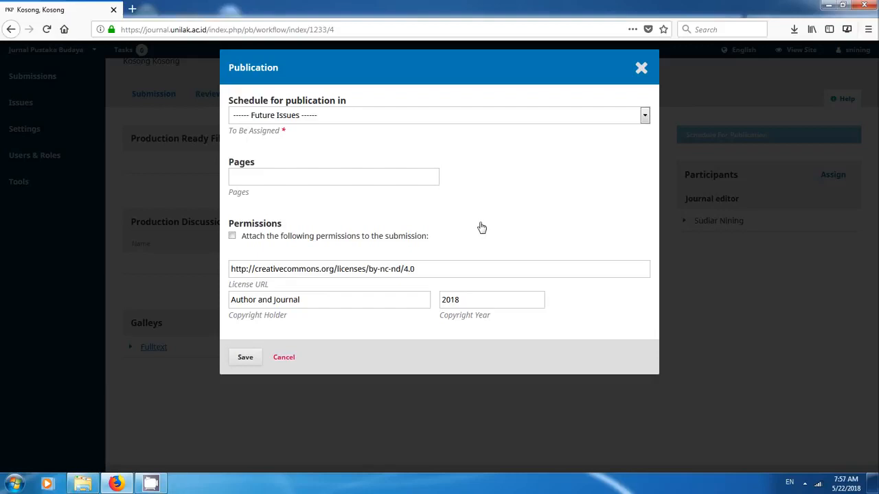
click(371, 117)
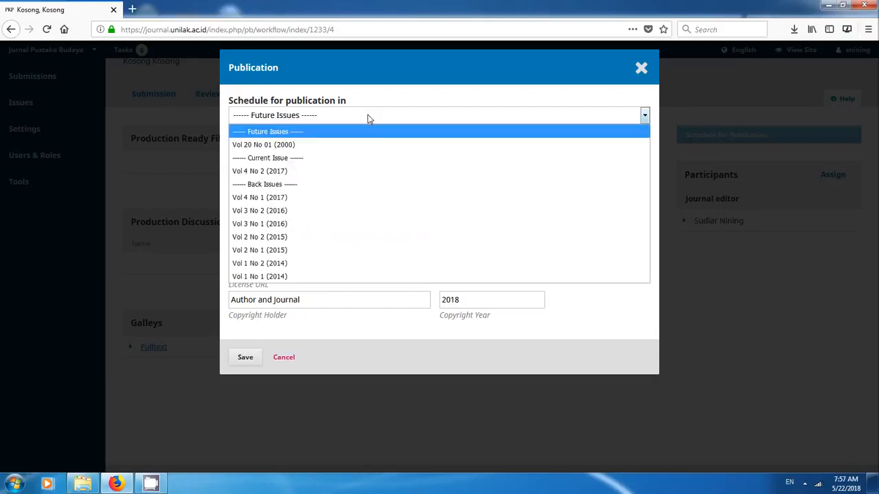
click(270, 150)
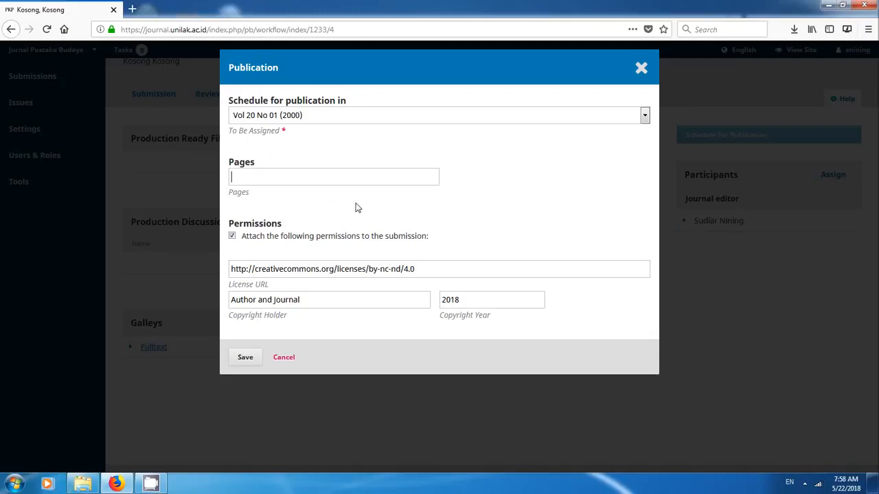
text(20-29)
drag(465, 301, 453, 296)
text(00)
click(247, 360)
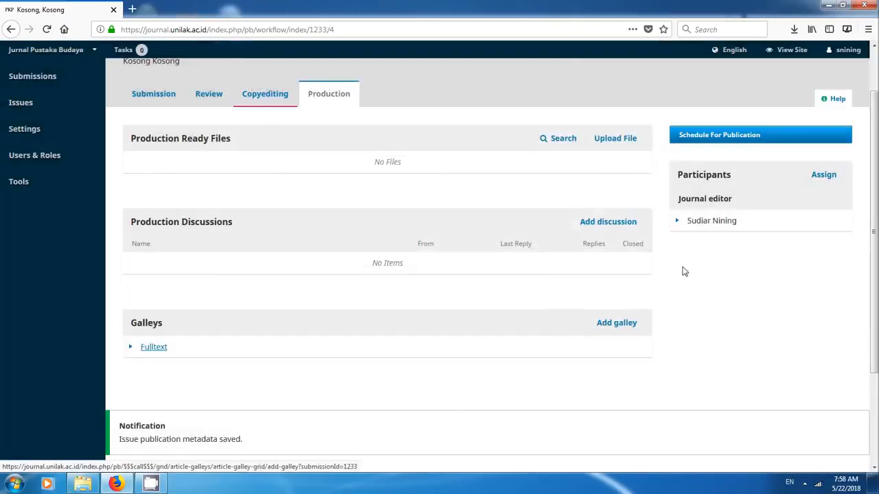
- Check the assigned submissions and open the future issue Vol 20 No 01 (2000) for editing
click(31, 75)
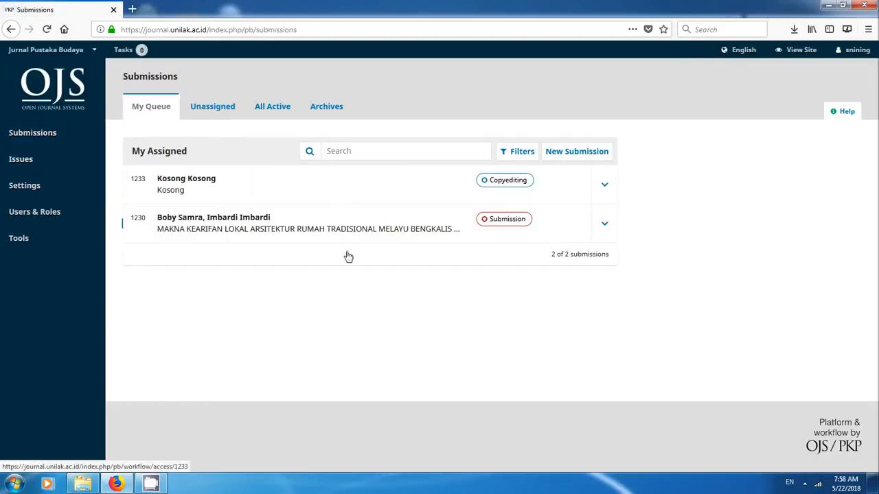
mouse_move(13, 171)
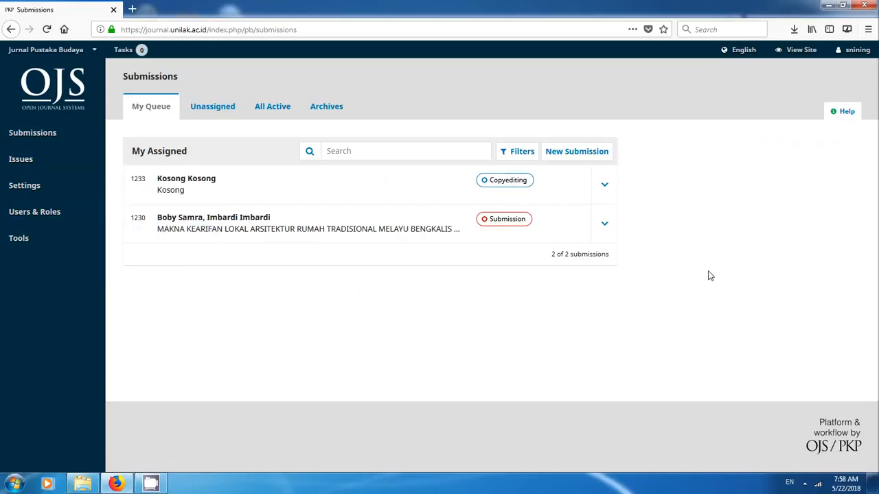
mouse_move(77, 158)
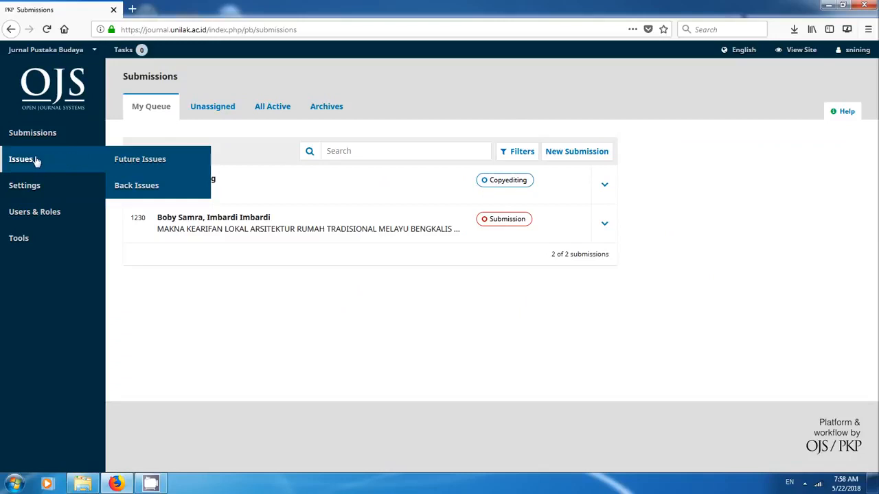
click(145, 161)
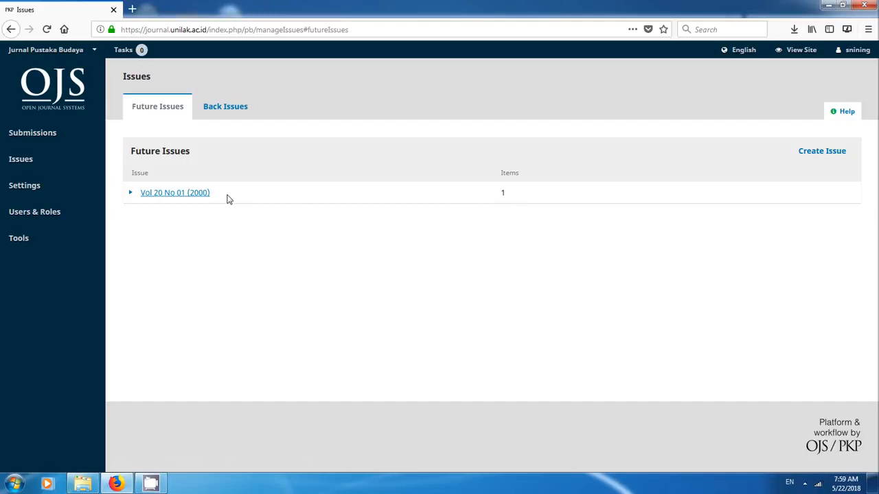
click(130, 195)
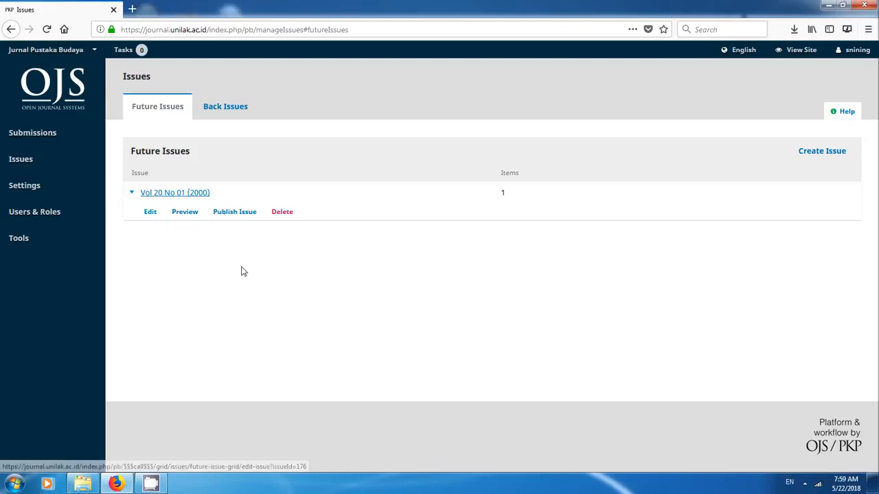
click(150, 214)
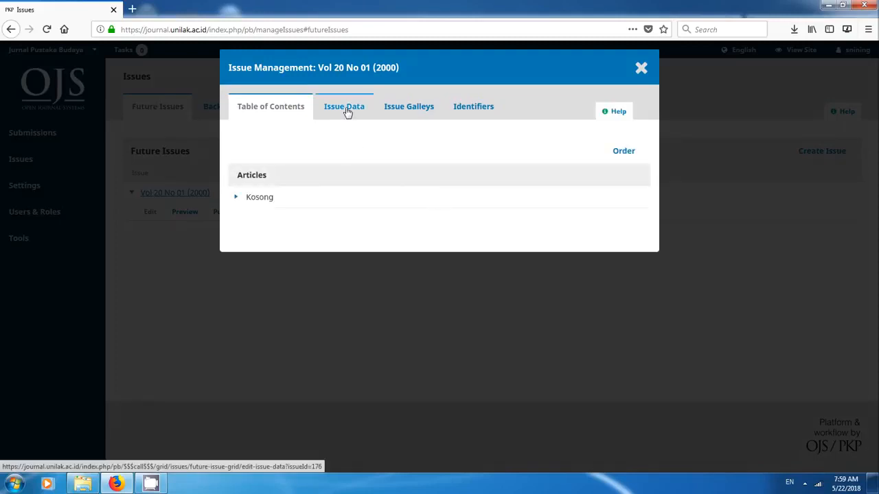
- Examine the issue's data, galleys, table of contents and article ordering options, cancel the ordering and close the issue management
click(346, 109)
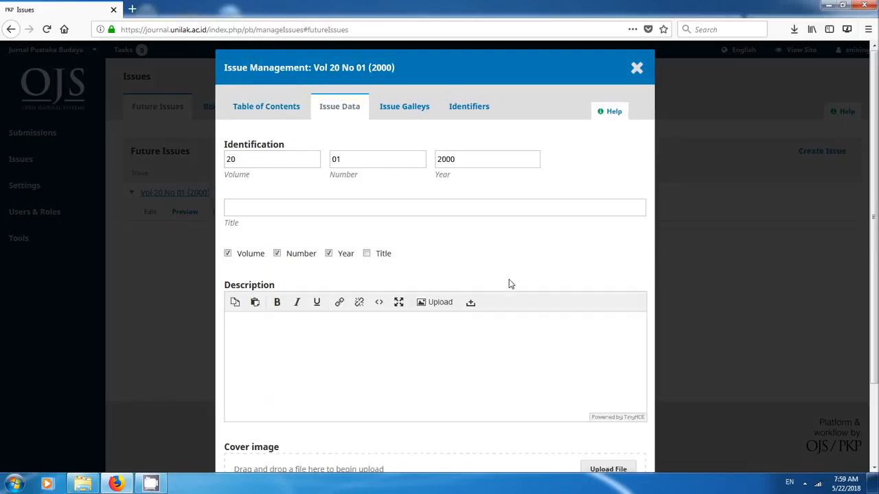
scroll(511, 285, down, 3)
scroll(516, 288, up, 3)
click(411, 112)
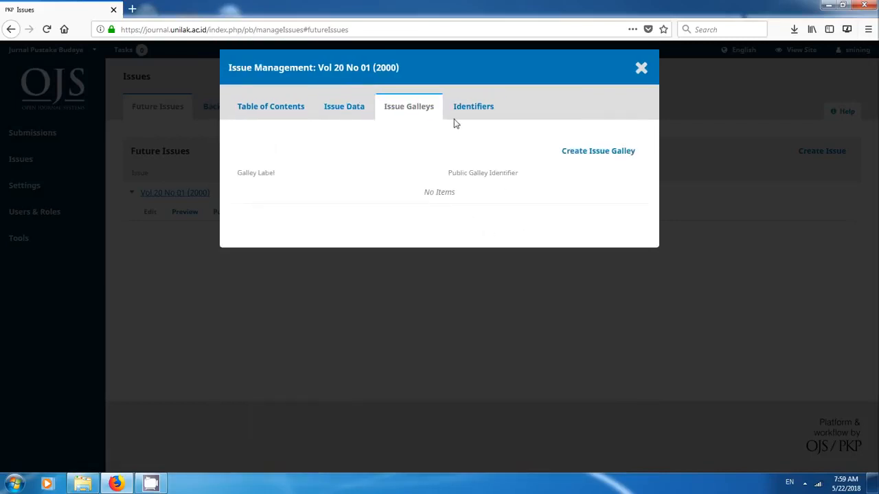
click(253, 111)
click(264, 123)
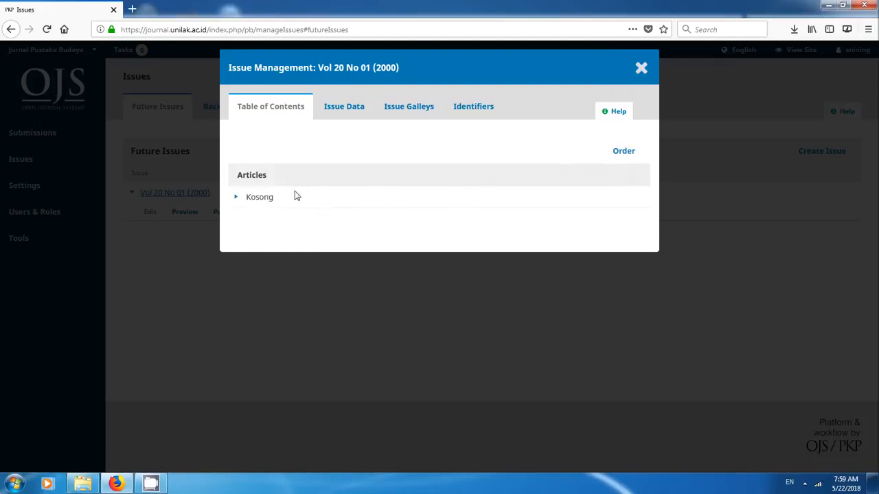
click(623, 154)
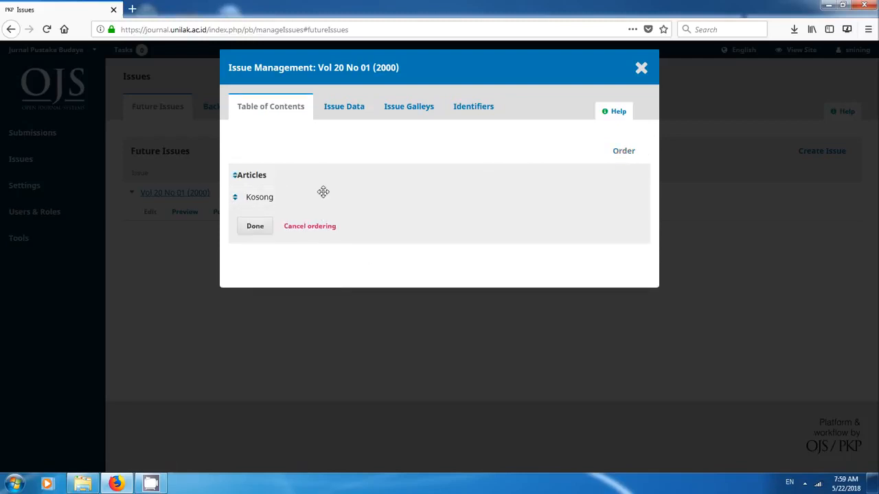
click(306, 226)
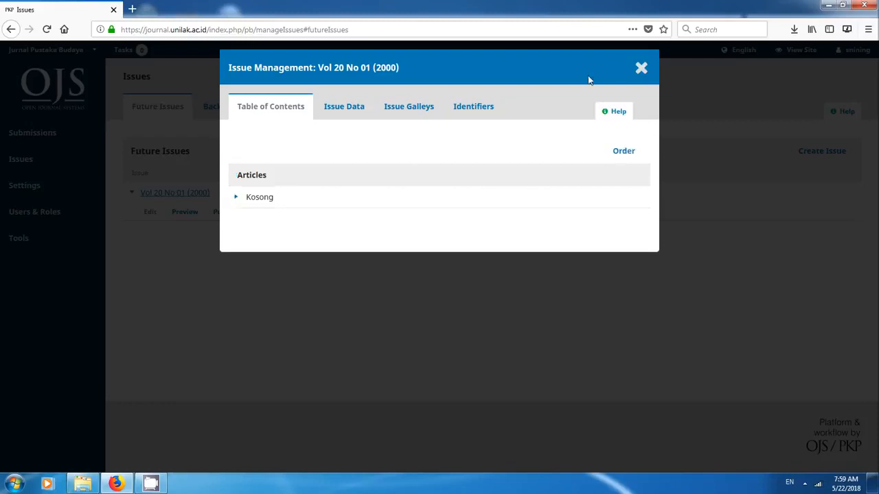
click(640, 68)
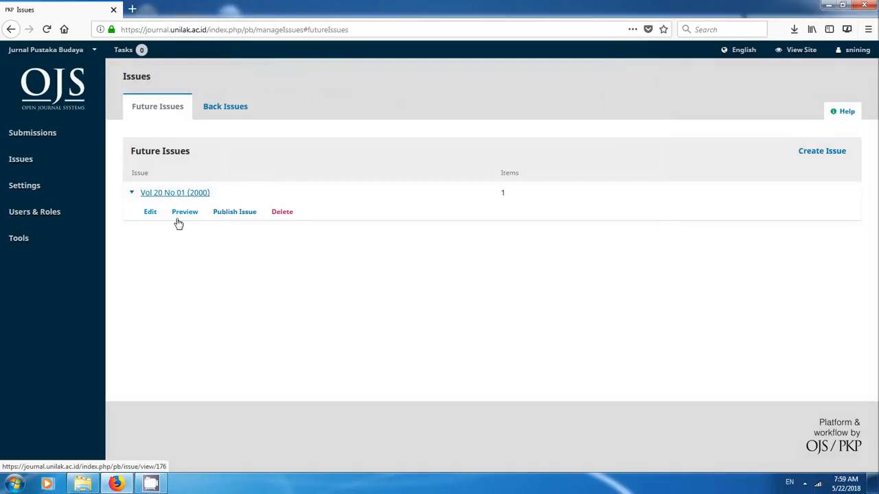
- Publish the future issue Vol 20 No 01 (2000) with a notification email to all registered users, and check the back issues
click(245, 213)
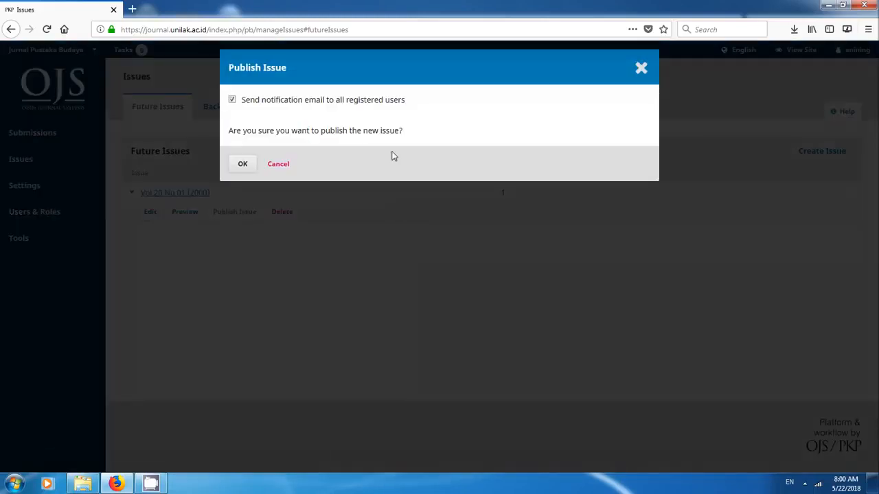
click(240, 165)
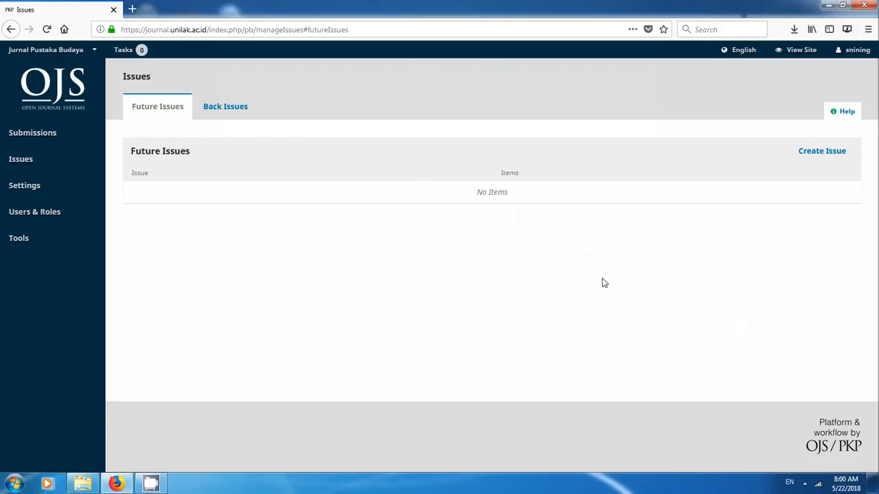
click(222, 115)
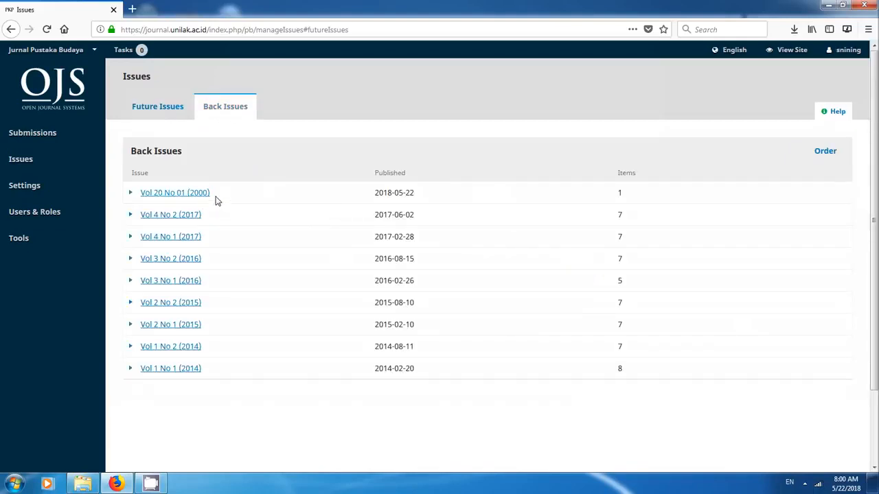
- Open journal.unilak.ac.id in a new browser tab and view the Jurnal Pustaka Budaya journal to check its published issue
click(132, 9)
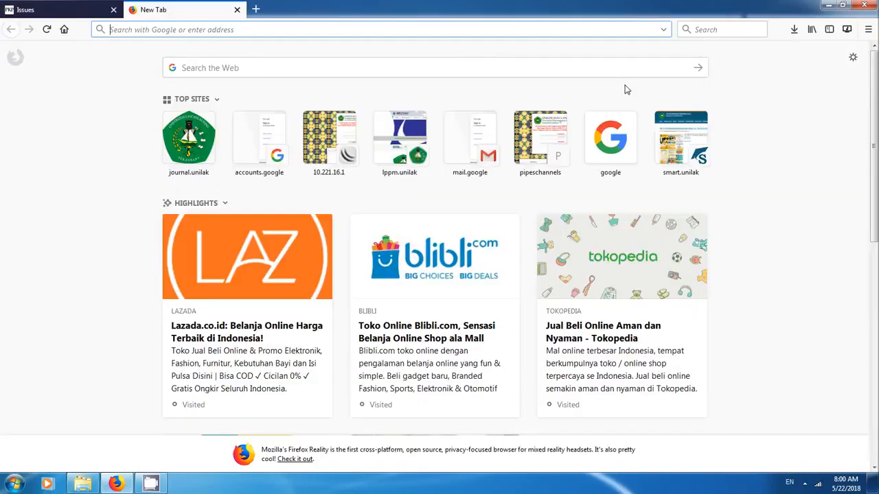
text(g)
key(BackSpace)
key(BackSpace)
text(journal.unilak.ac.id/)
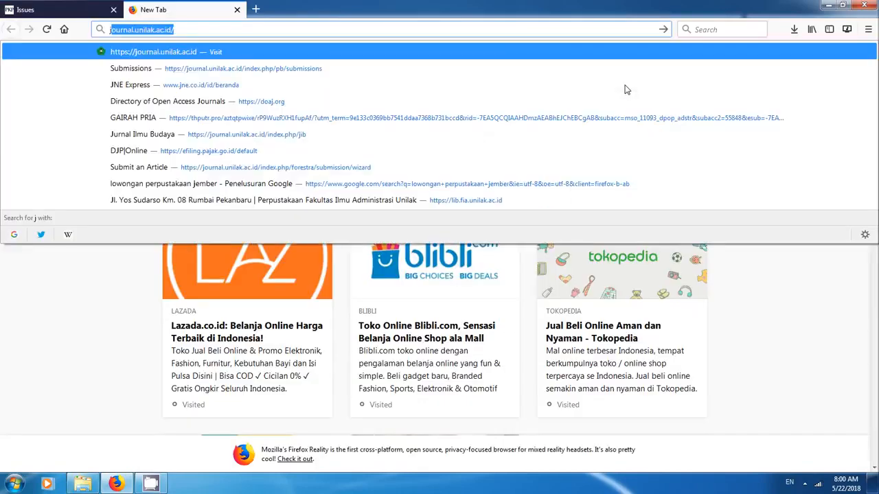
key(Return)
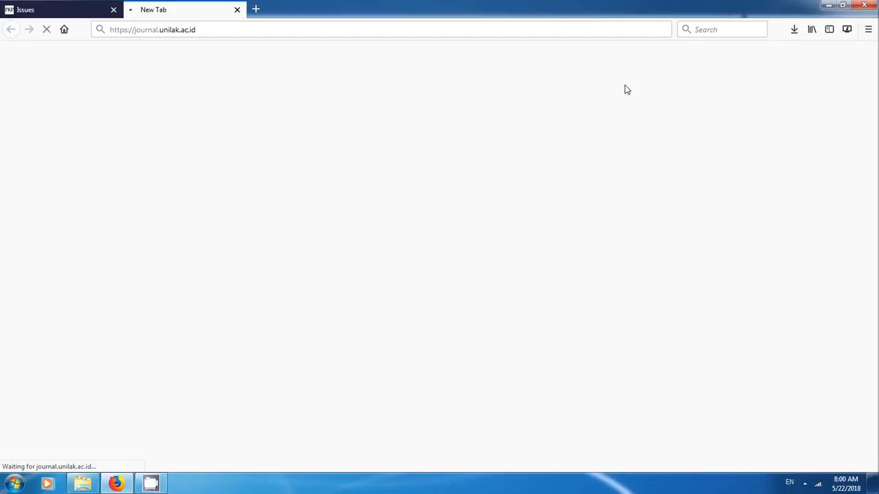
scroll(392, 216, down, 15)
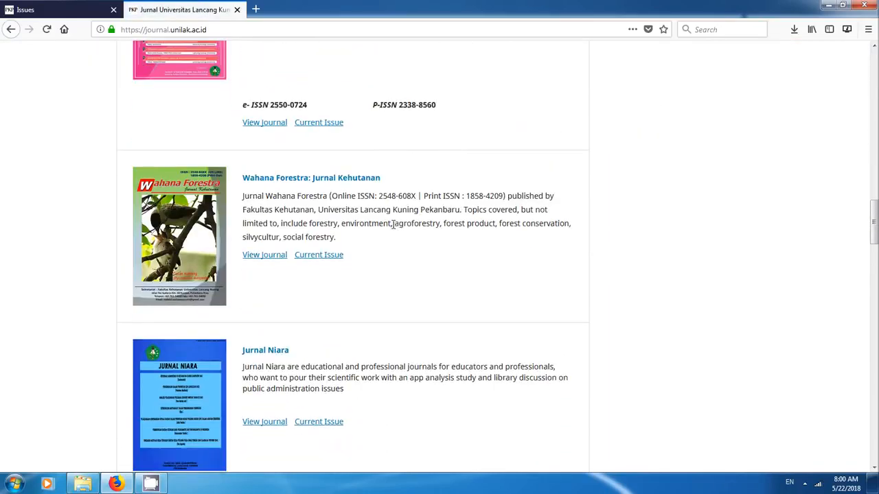
scroll(393, 225, down, 20)
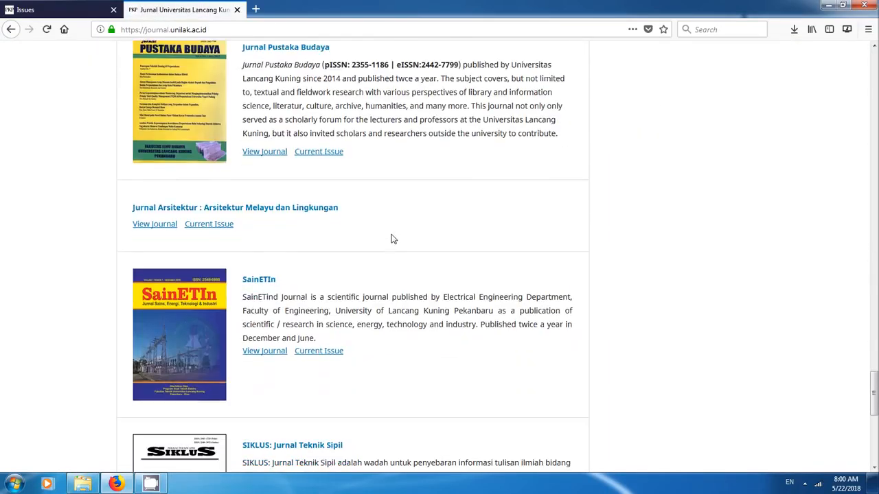
click(267, 153)
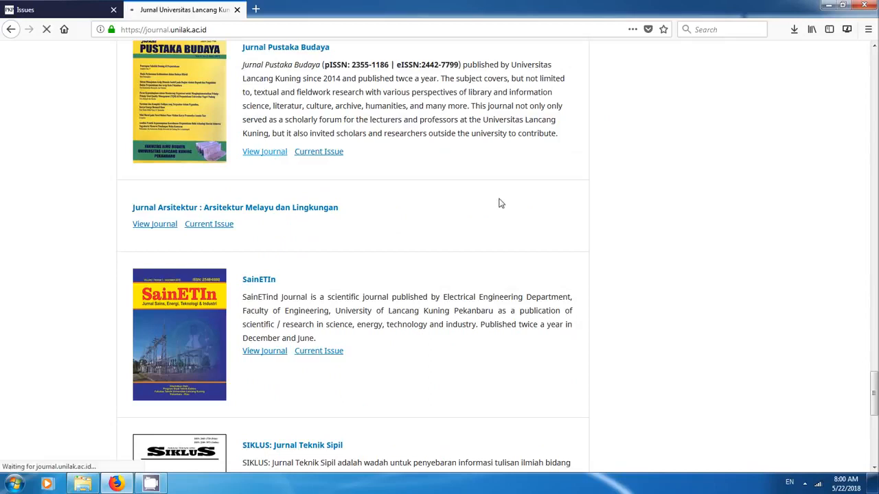
click(805, 483)
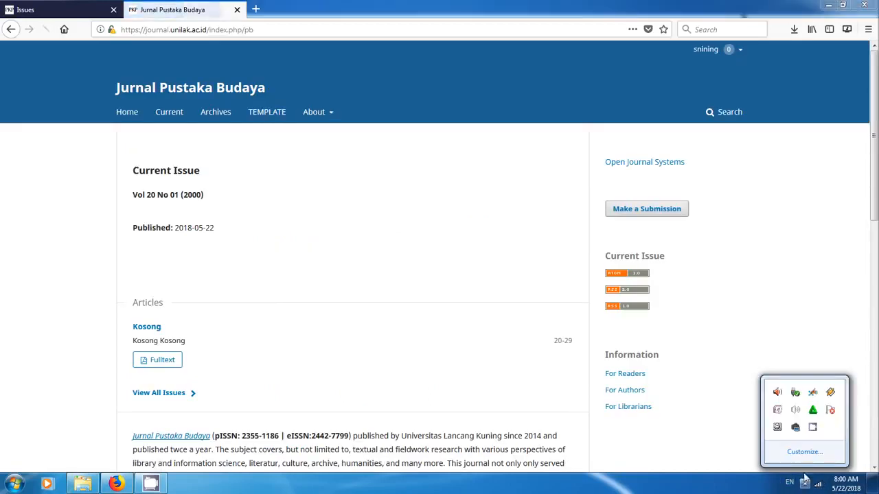
click(813, 428)
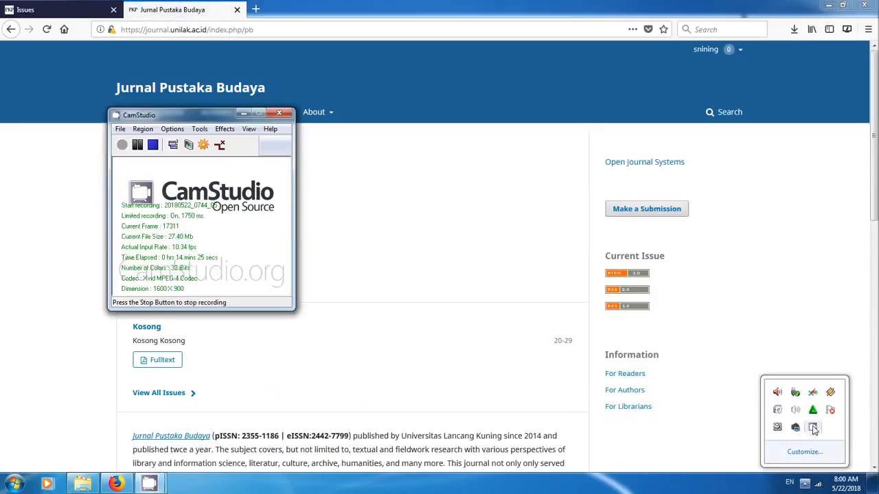
click(244, 113)
click(346, 300)
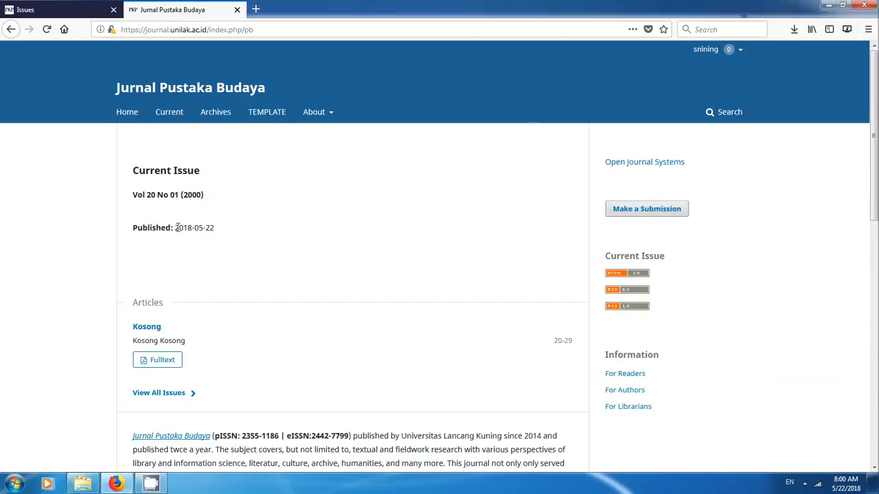
- Check the current issue's publication date against its volume year on the journal homepage
drag(173, 227, 221, 231)
drag(204, 195, 182, 194)
click(237, 207)
- Return to the back issues list and open the issue data of Vol 20 No 01 (2000) for editing
click(24, 10)
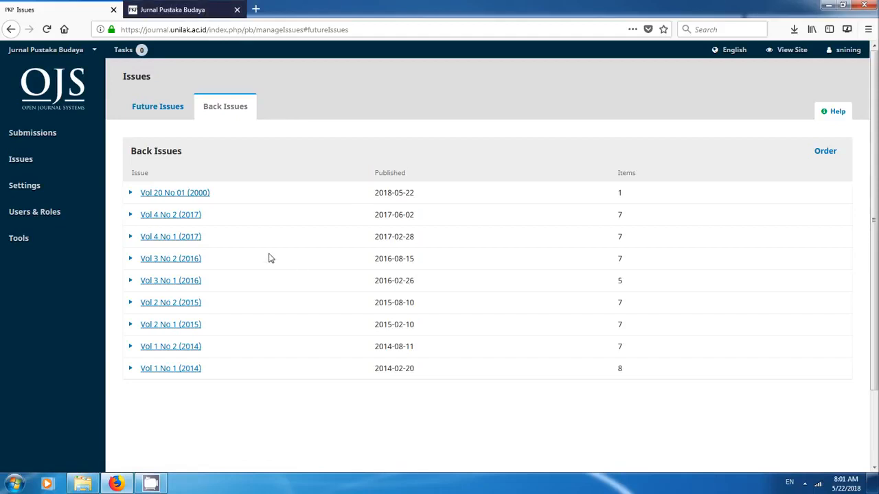
mouse_move(103, 185)
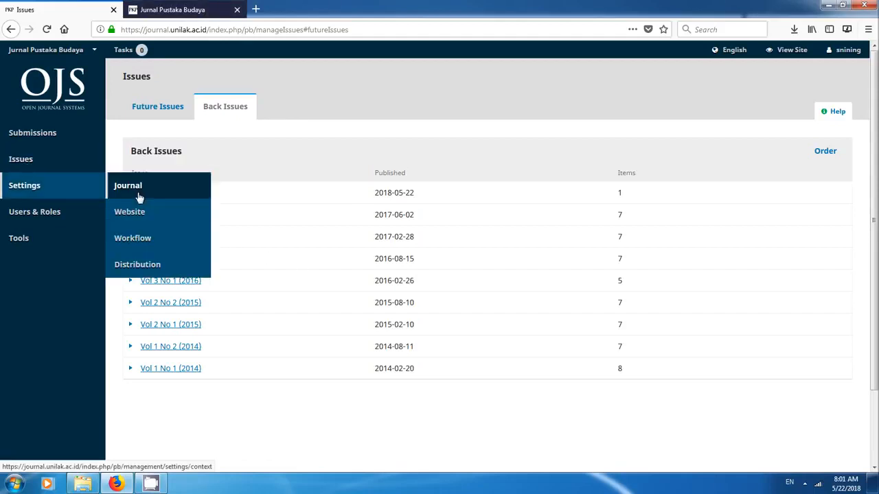
mouse_move(51, 157)
click(141, 186)
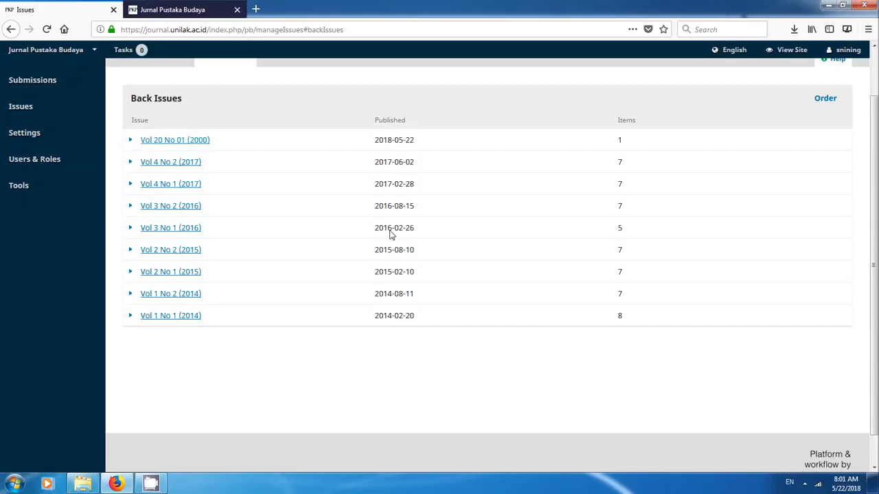
scroll(412, 259, up, 2)
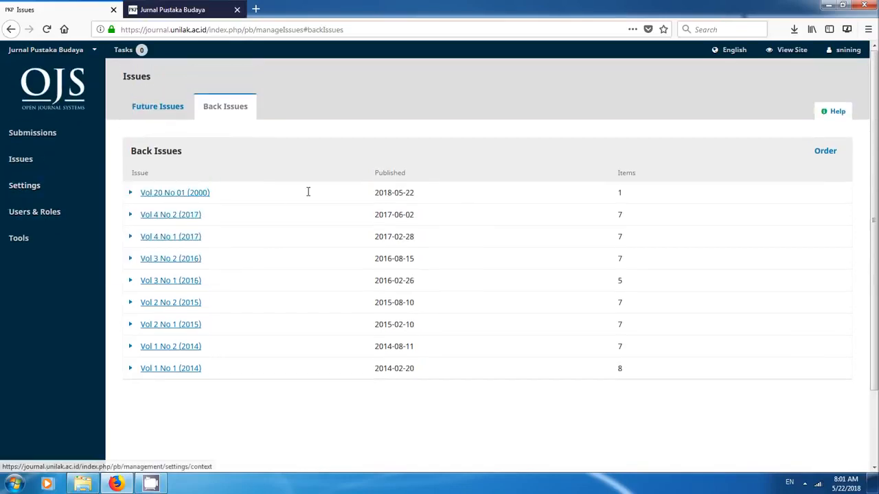
click(132, 194)
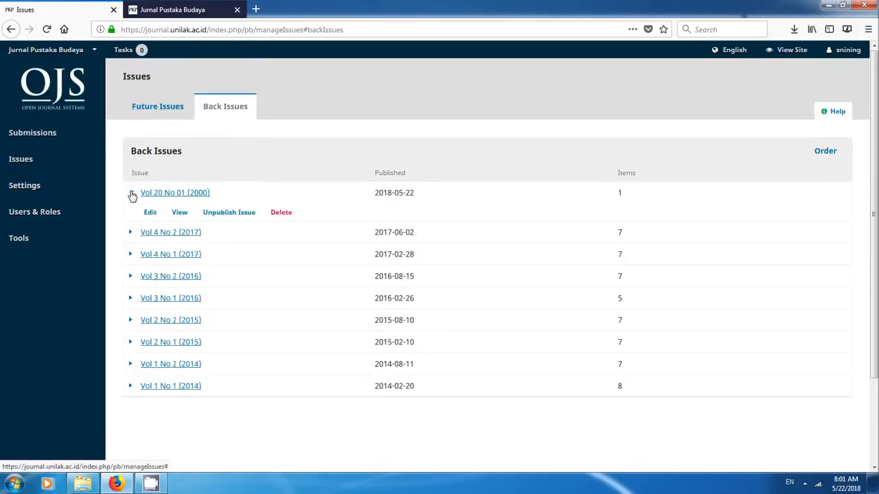
click(131, 194)
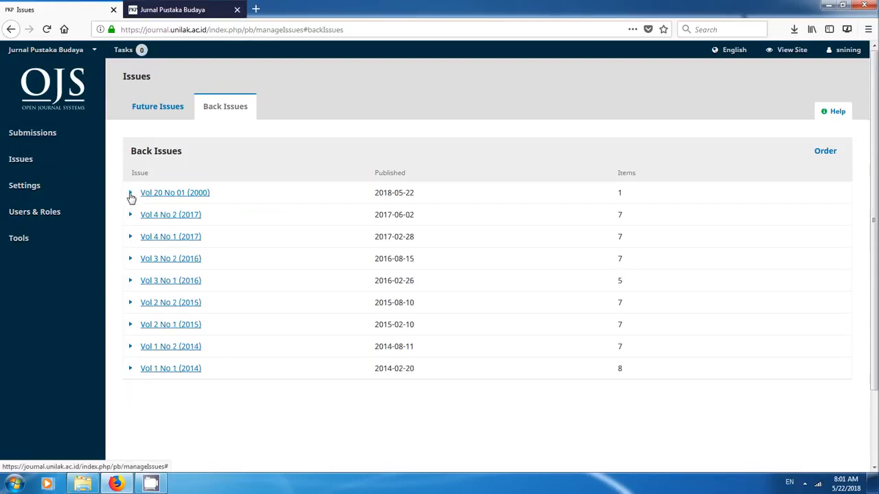
click(131, 195)
click(150, 212)
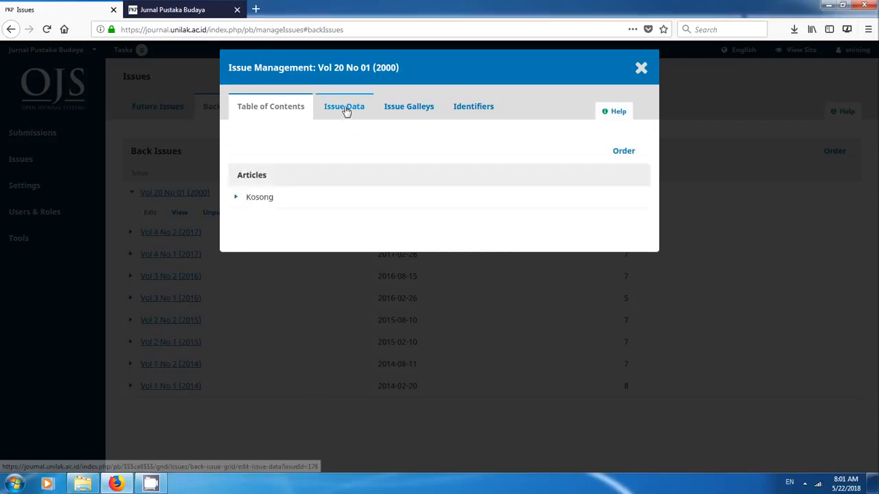
click(346, 111)
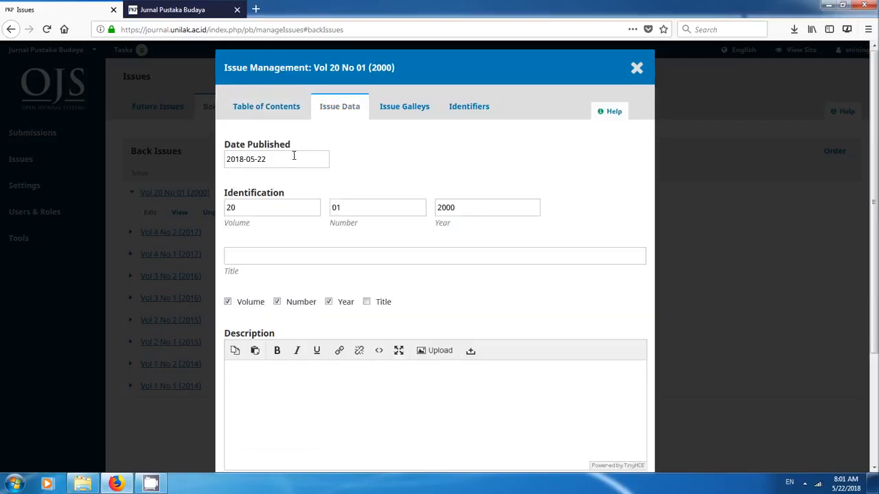
- Set the issue's Date Published to 2000-05-22 and save the issue data
click(294, 156)
drag(290, 158, 208, 159)
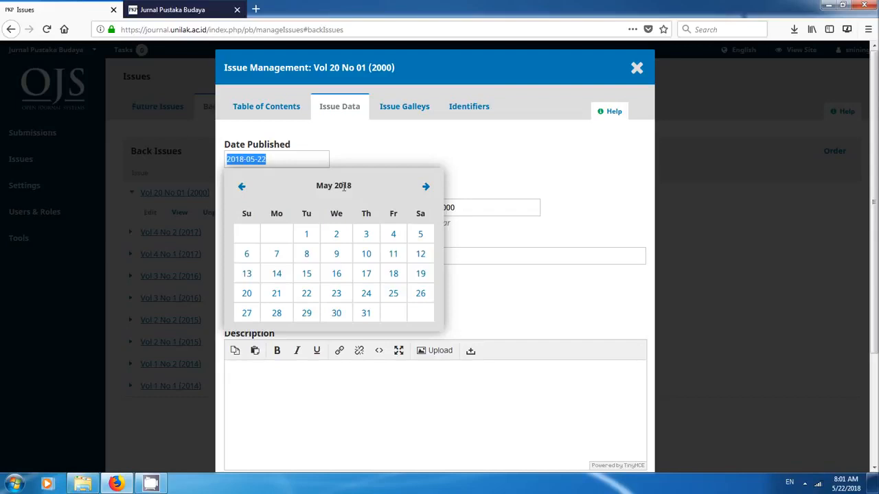
double_click(239, 187)
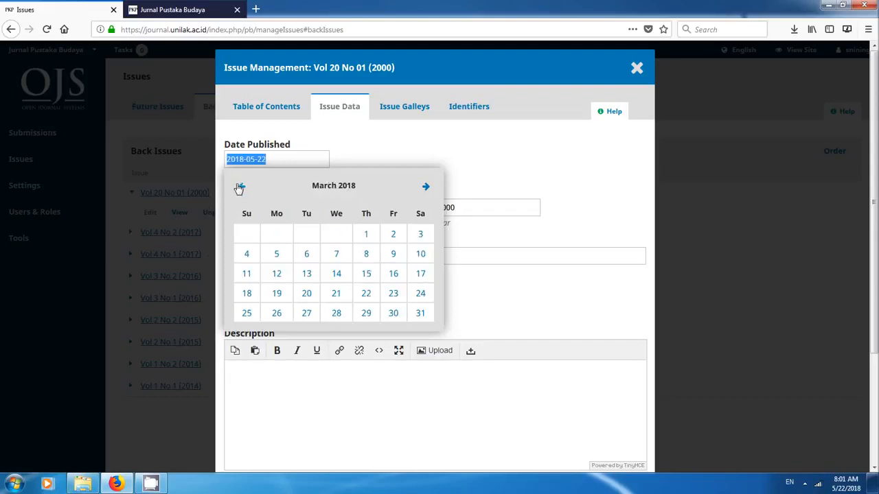
double_click(240, 187)
triple_click(241, 184)
click(242, 158)
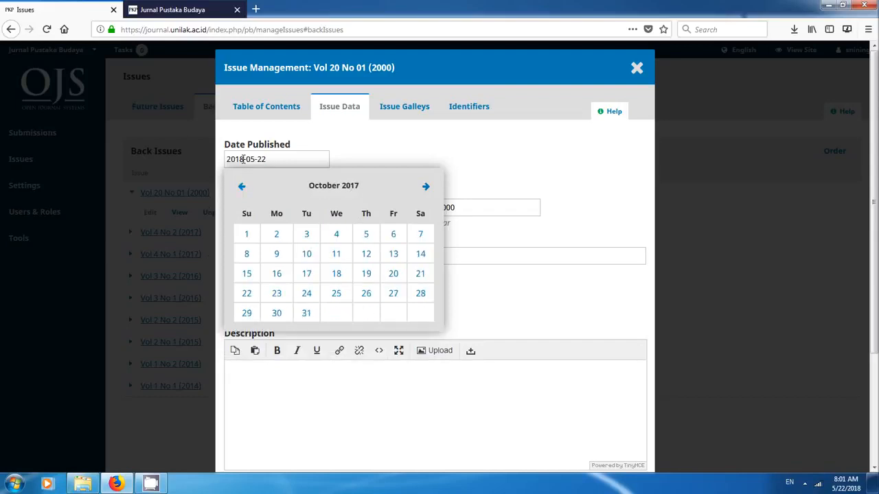
key(BackSpace)
key(BackSpace)
text(00)
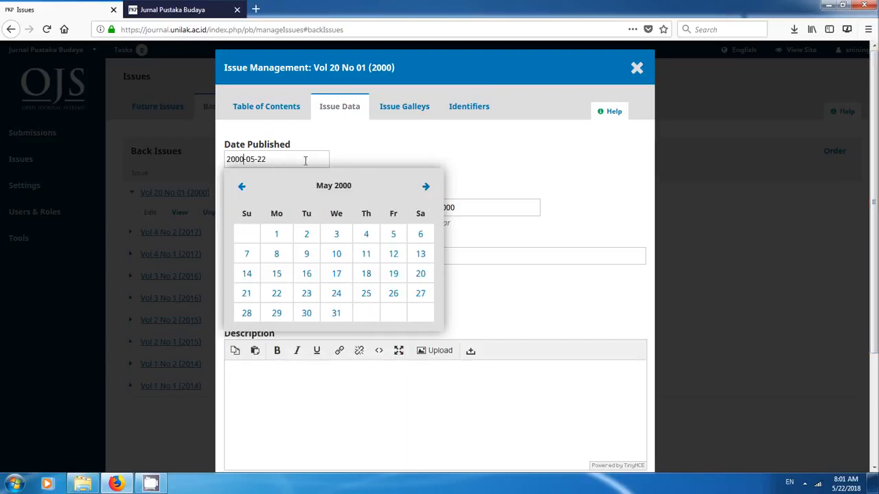
click(542, 176)
scroll(618, 244, down, 5)
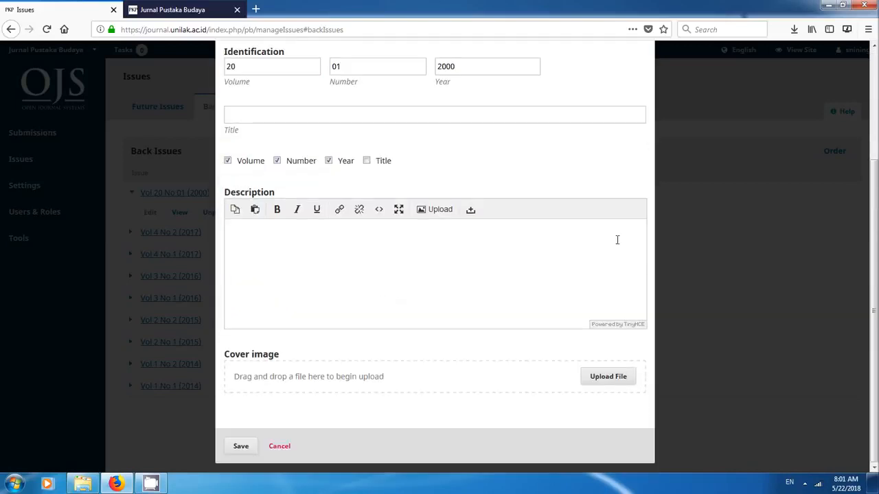
click(241, 447)
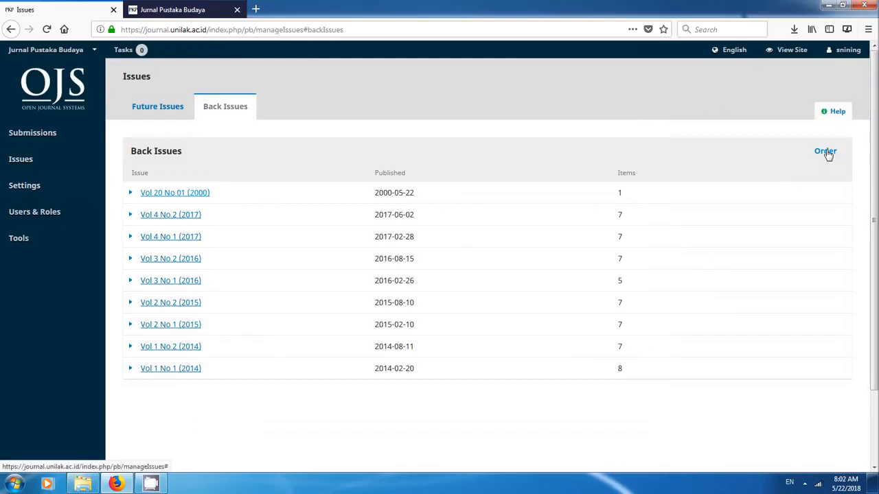
- Reorder the back issues so Vol 20 No 01 (2000) comes last, below Vol 1 No 1 (2014), and save the order
click(826, 152)
drag(314, 190, 300, 353)
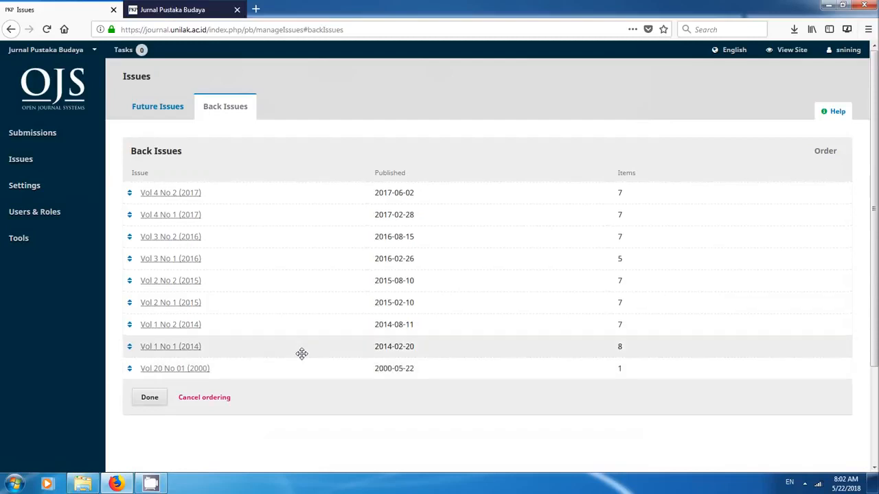
click(146, 402)
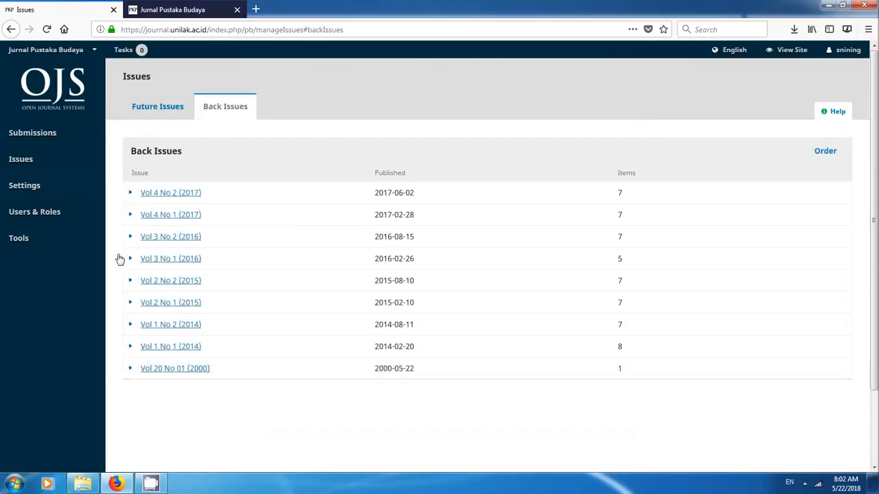
- Check the available actions for the back issues Vol 4 No 2 (2017) and Vol 4 No 1 (2017)
click(131, 194)
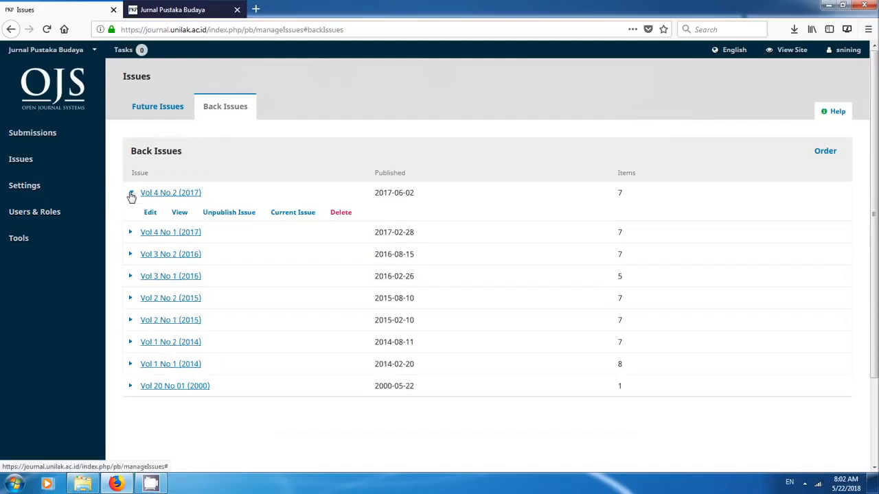
click(131, 232)
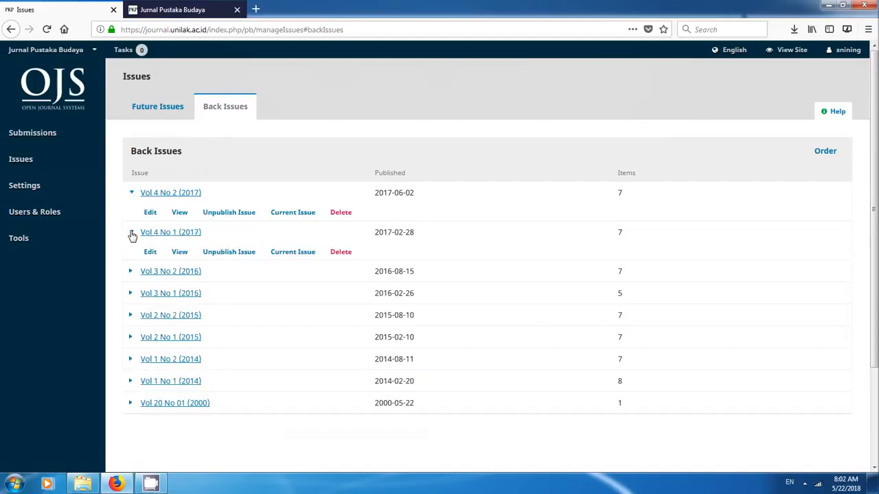
click(130, 233)
click(131, 194)
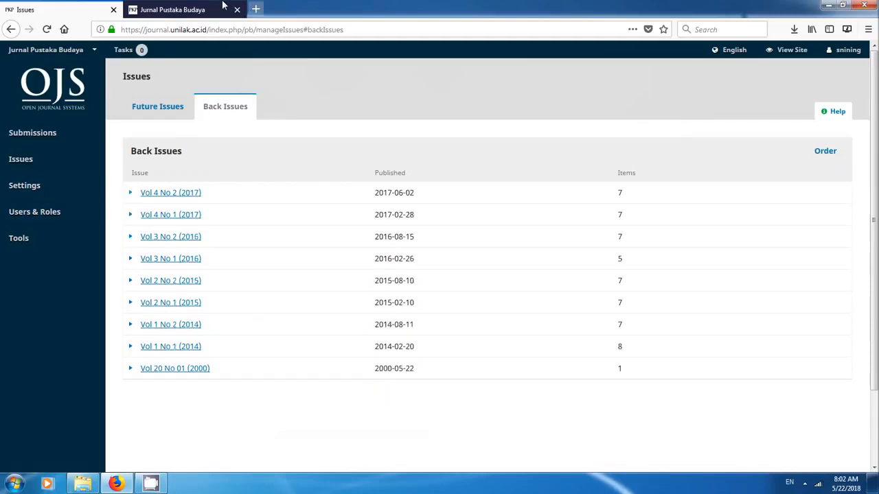
- Reload the public journal homepage and check the current issue's publication date
click(176, 8)
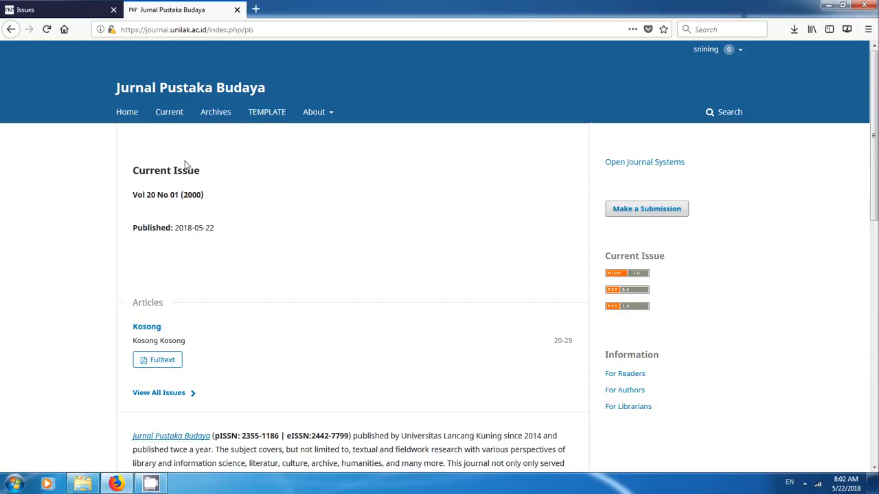
click(47, 29)
drag(175, 227, 239, 229)
click(241, 229)
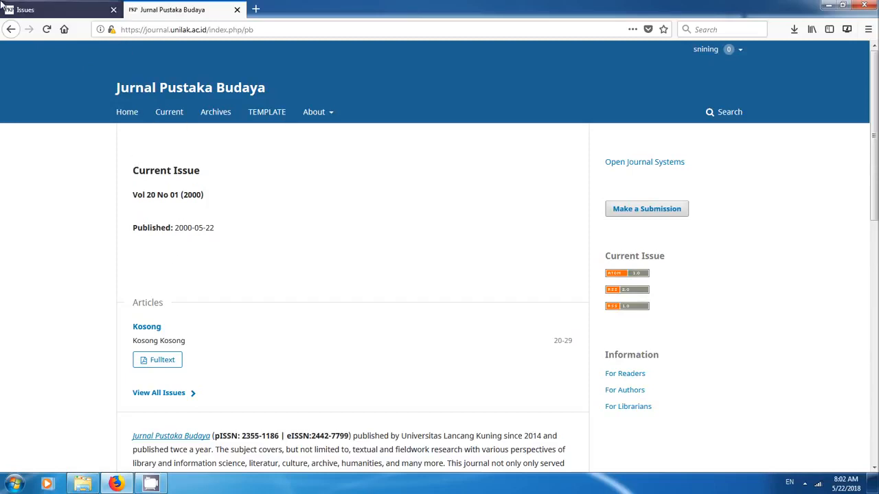
- Set the back issue Vol 4 No 2 (2017) as the journal's current issue and confirm
click(66, 8)
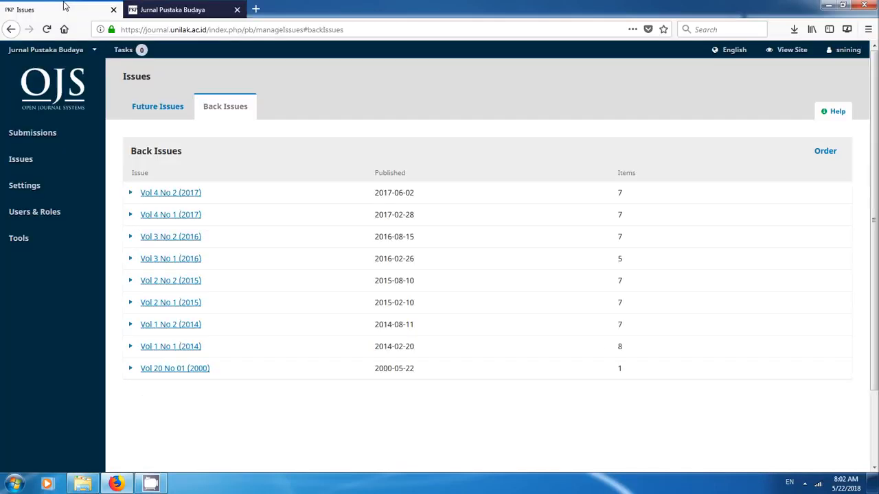
click(131, 194)
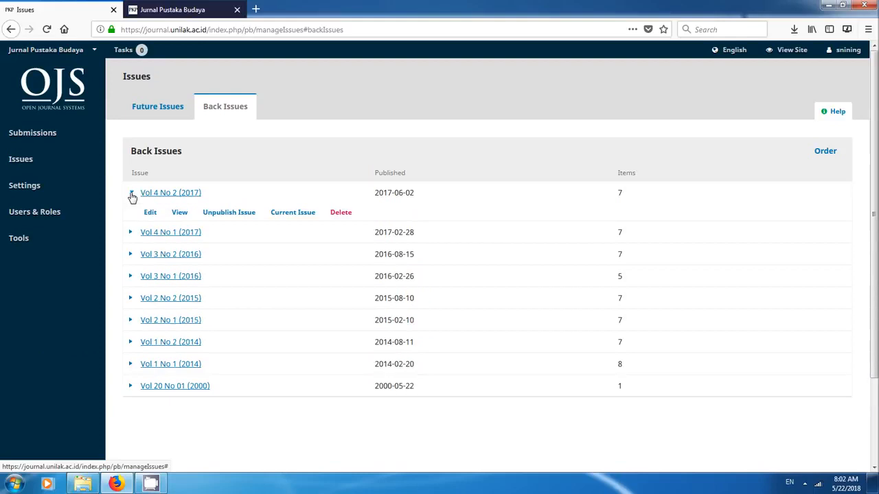
click(295, 215)
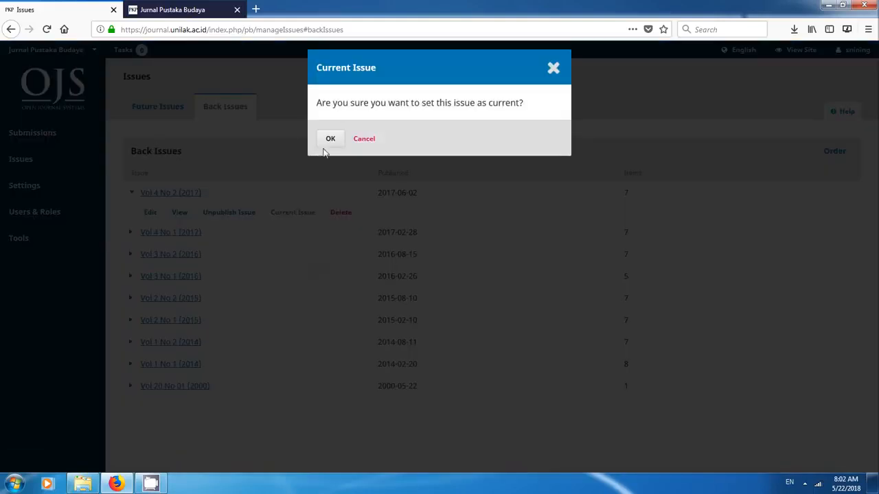
key(Return)
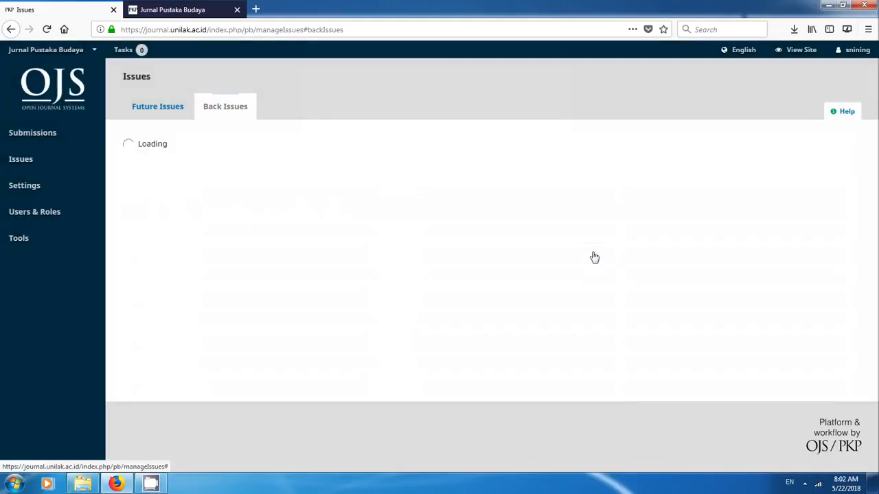
- Reload the journal homepage to check the current issue, and compare the archive's issue order with the back issues list
click(172, 8)
click(46, 29)
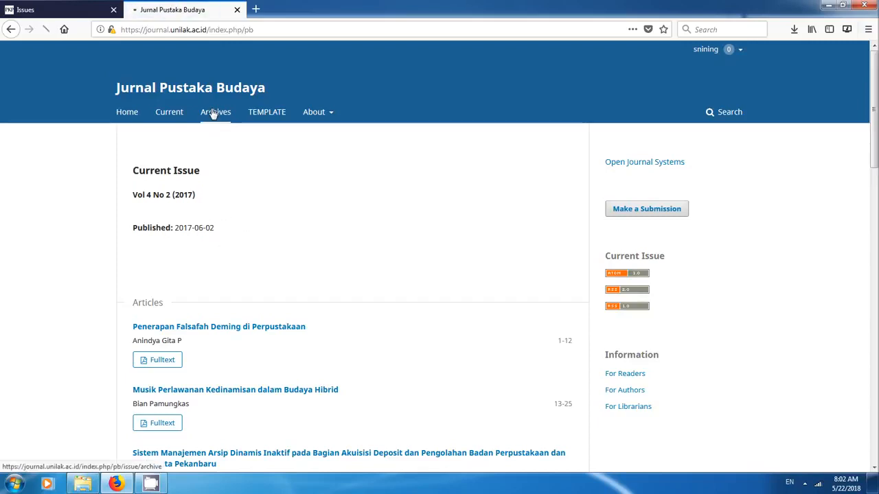
scroll(333, 196, down, 10)
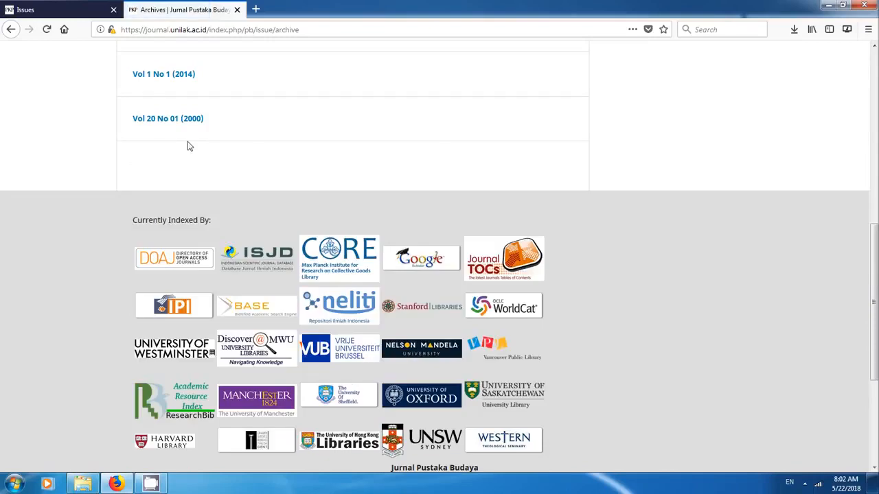
scroll(366, 171, up, 6)
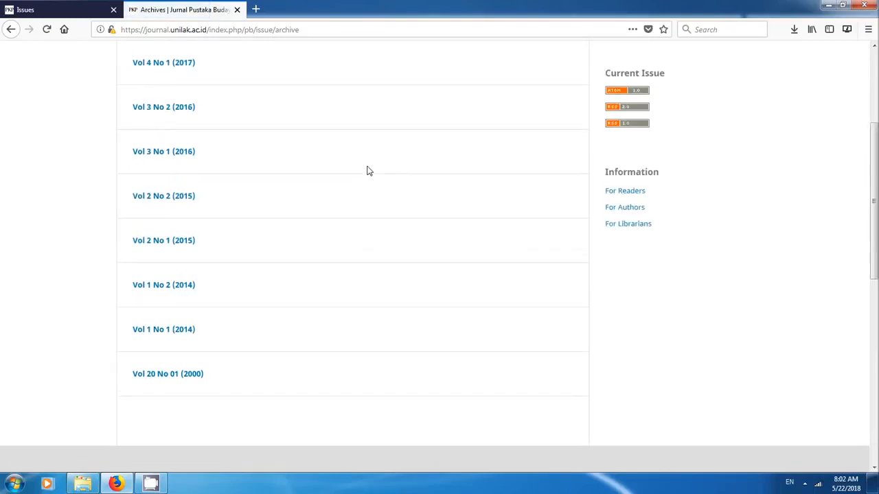
scroll(367, 171, up, 3)
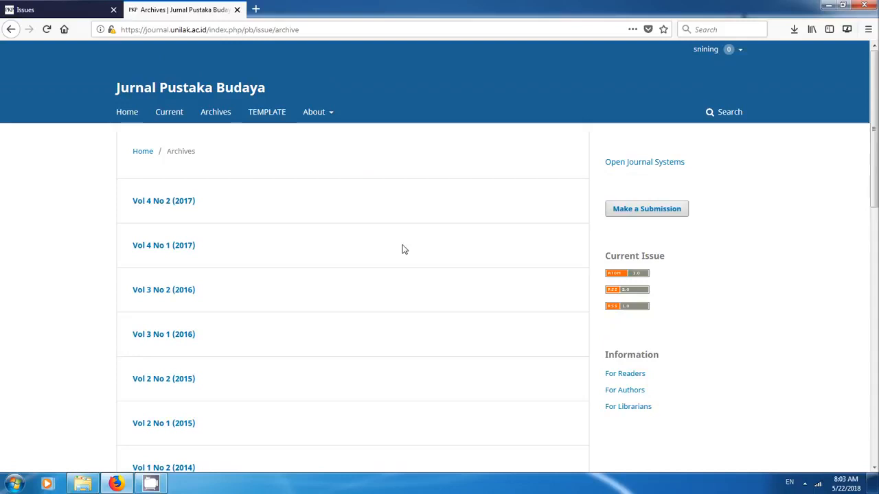
scroll(403, 254, down, 6)
scroll(288, 164, up, 3)
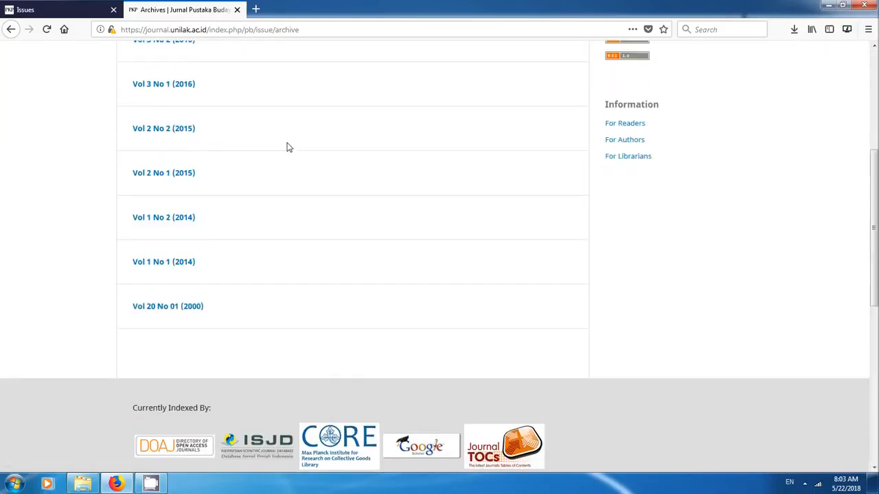
click(42, 9)
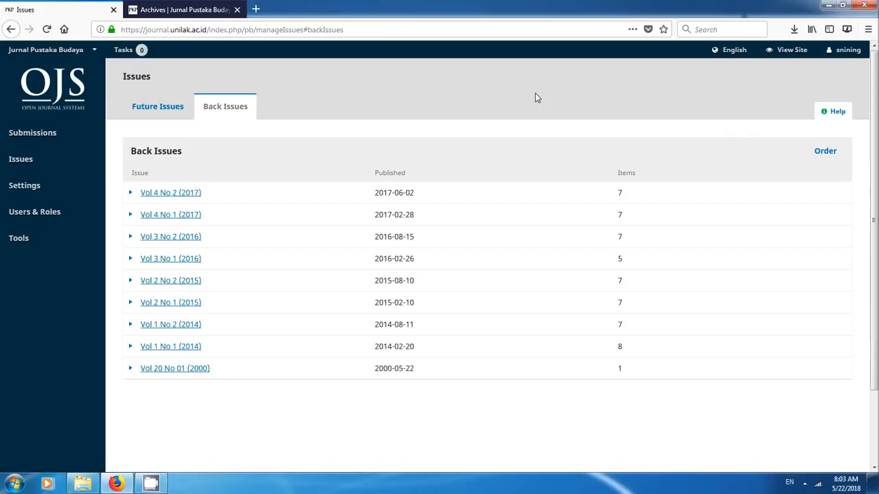
click(166, 9)
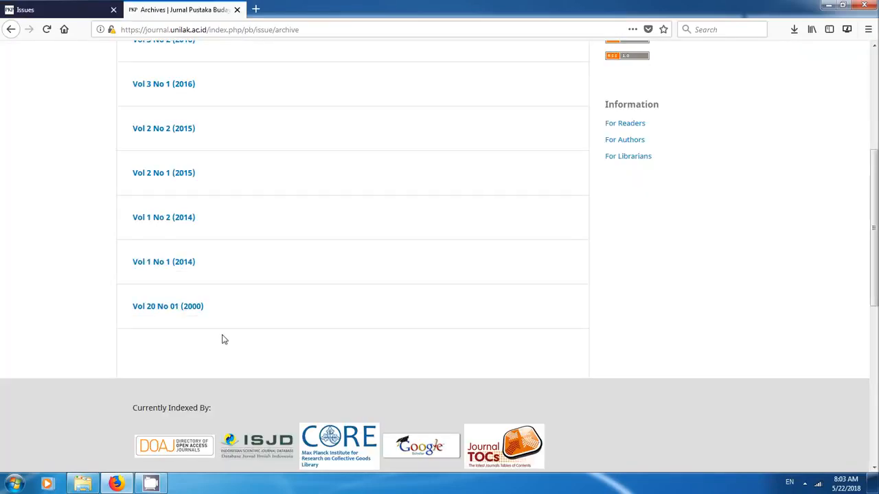
- Open the Vol 20 No 01 (2000) issue from the journal's public archive and check its publication date
scroll(394, 300, up, 3)
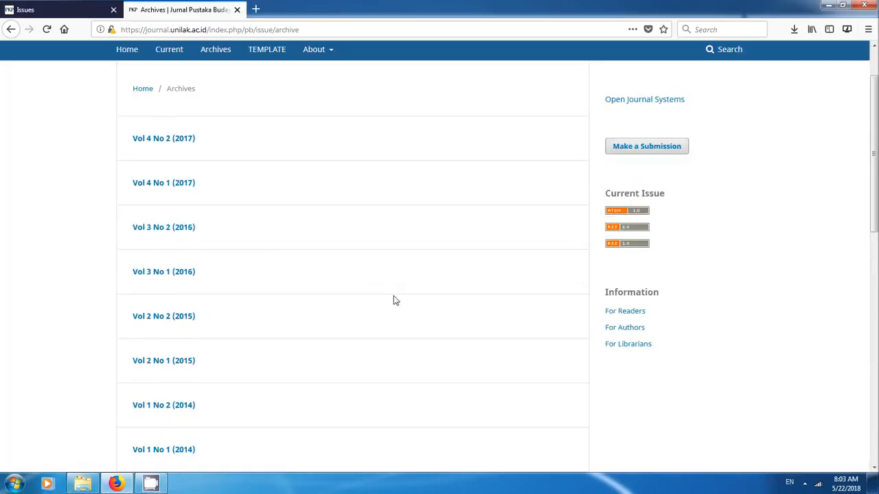
scroll(392, 299, up, 2)
scroll(390, 298, down, 6)
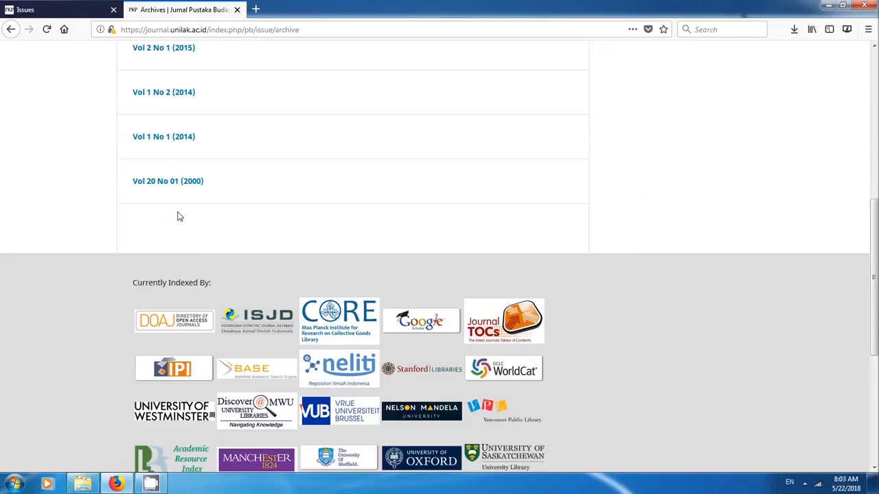
click(191, 184)
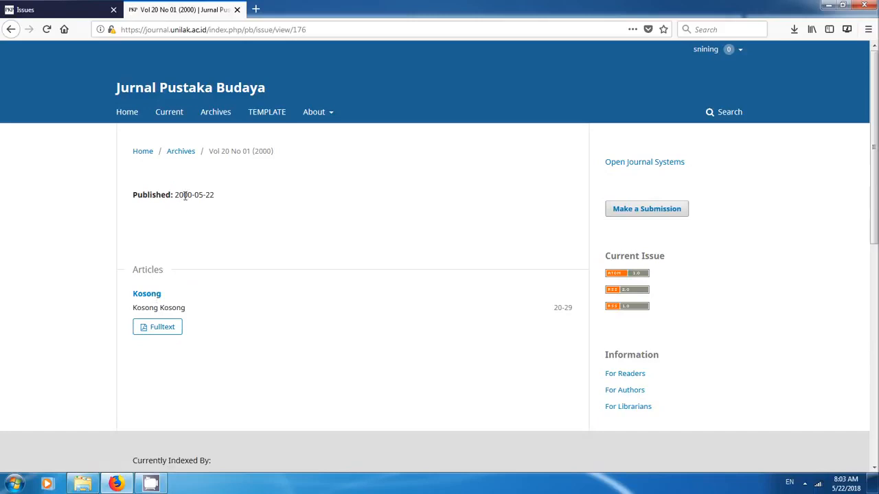
drag(175, 195, 267, 197)
click(267, 197)
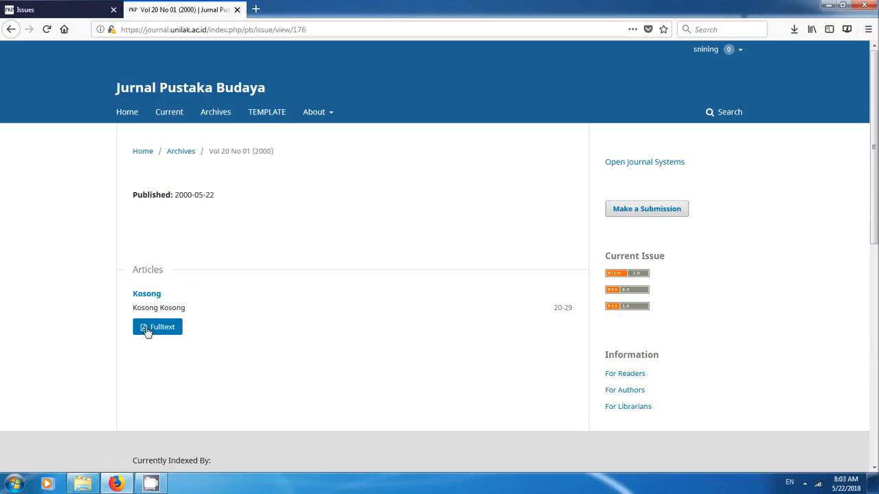
- Open the article "Kosong" in this issue and check the article's own publication date
click(148, 297)
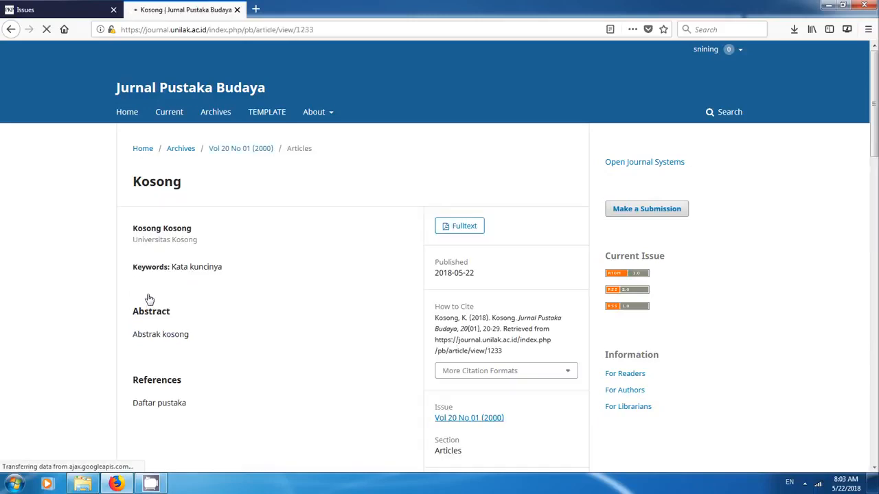
drag(480, 275, 449, 273)
click(445, 277)
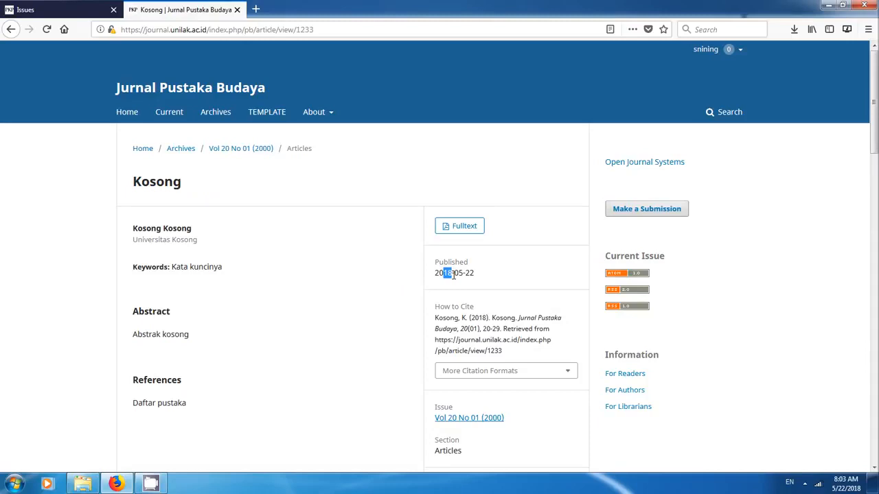
scroll(504, 308, down, 5)
scroll(511, 307, up, 5)
- Return to the journal's archive and open the Vol 1 No 1 (2014) issue for comparison
click(172, 120)
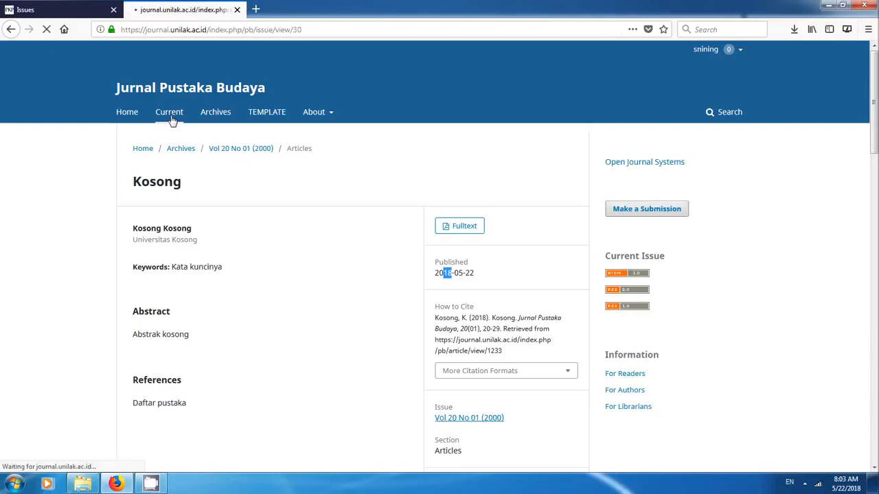
click(217, 117)
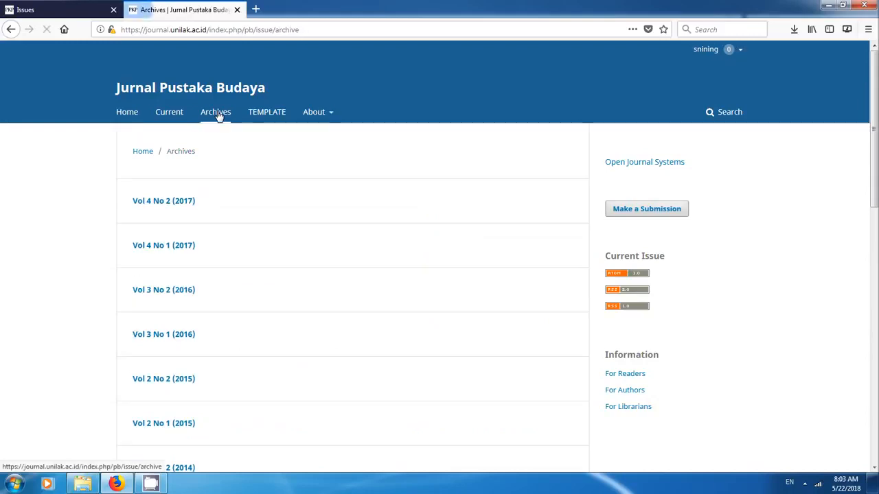
scroll(317, 265, down, 3)
scroll(317, 264, down, 5)
click(180, 200)
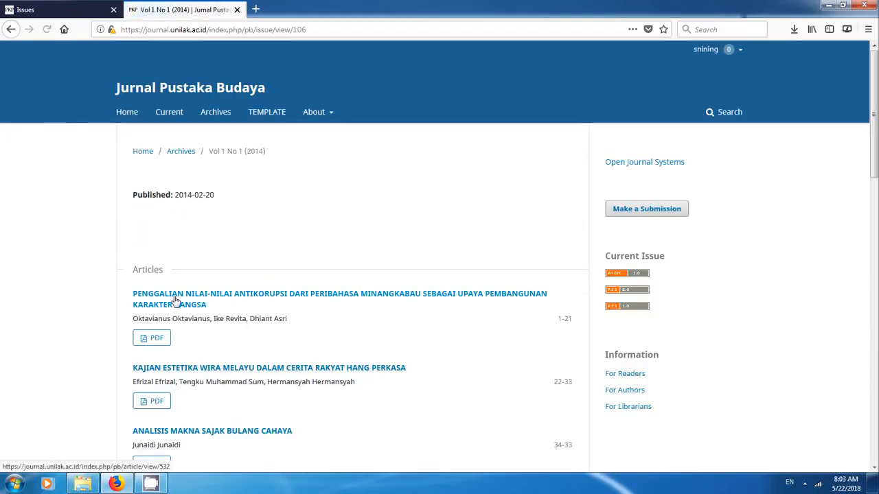
- Check the publication date of the issue's first article on Minangkabau proverbs, and return to the back issues management list
click(175, 300)
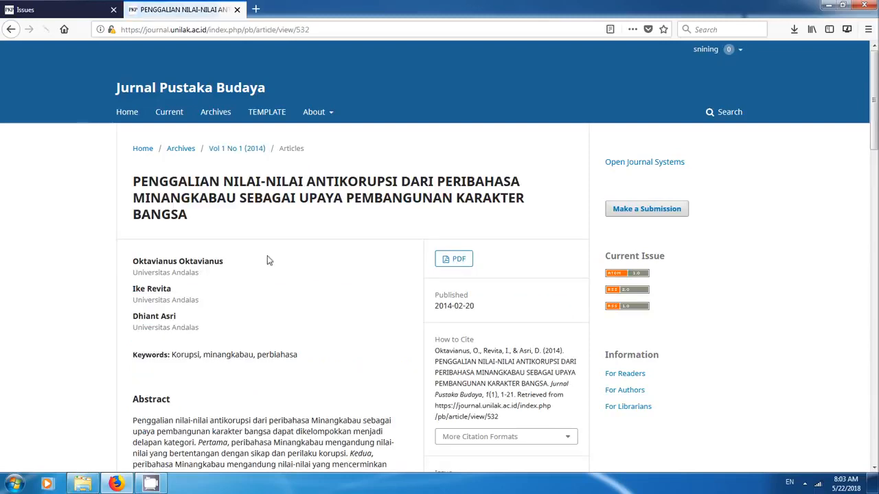
drag(484, 313, 435, 308)
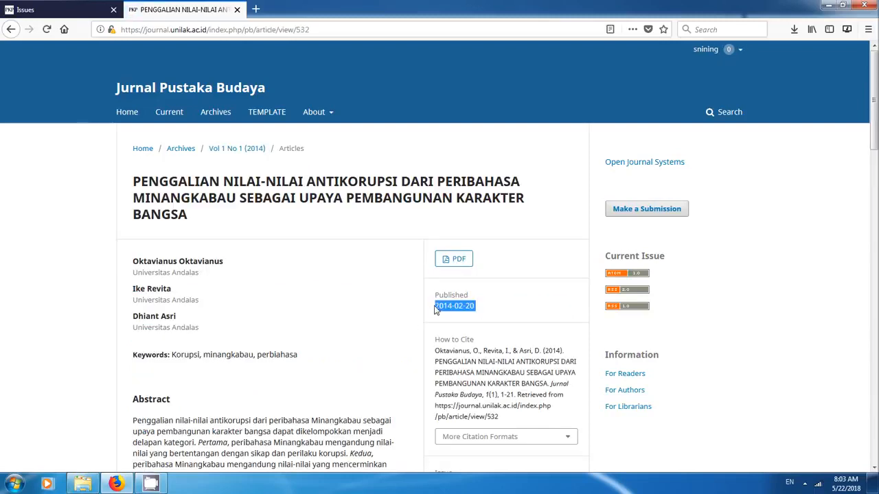
click(366, 312)
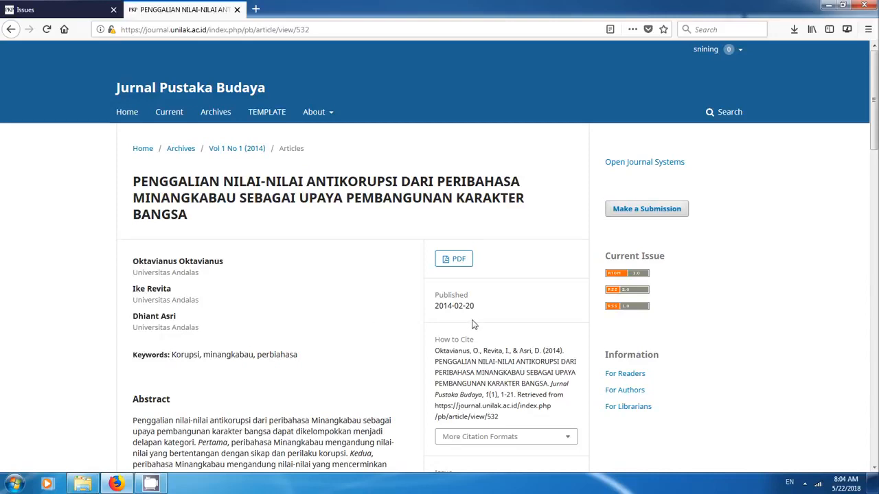
drag(481, 306, 433, 309)
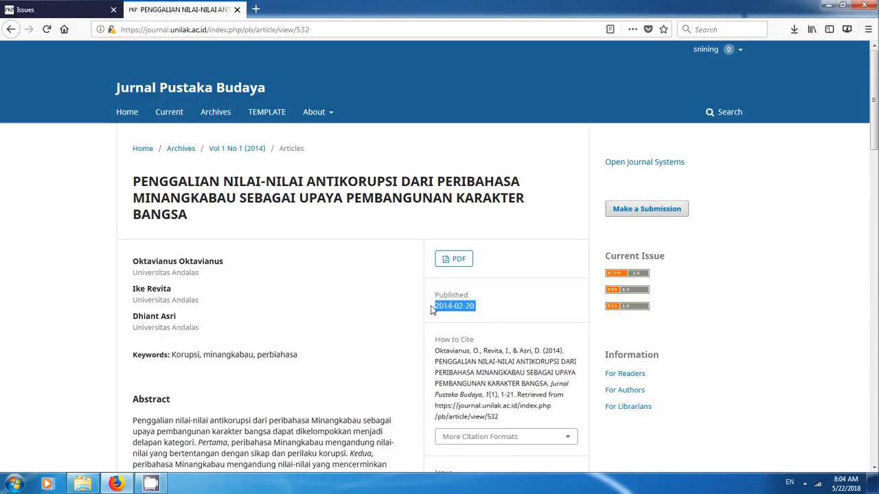
click(429, 308)
click(23, 9)
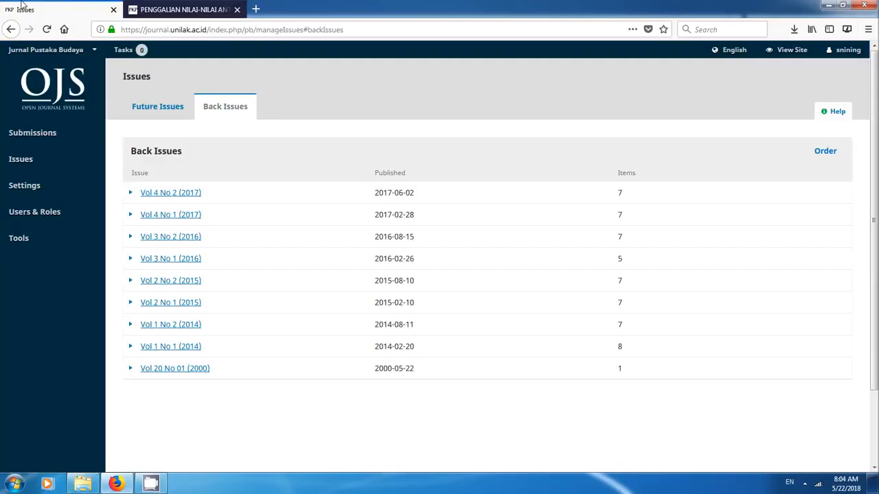